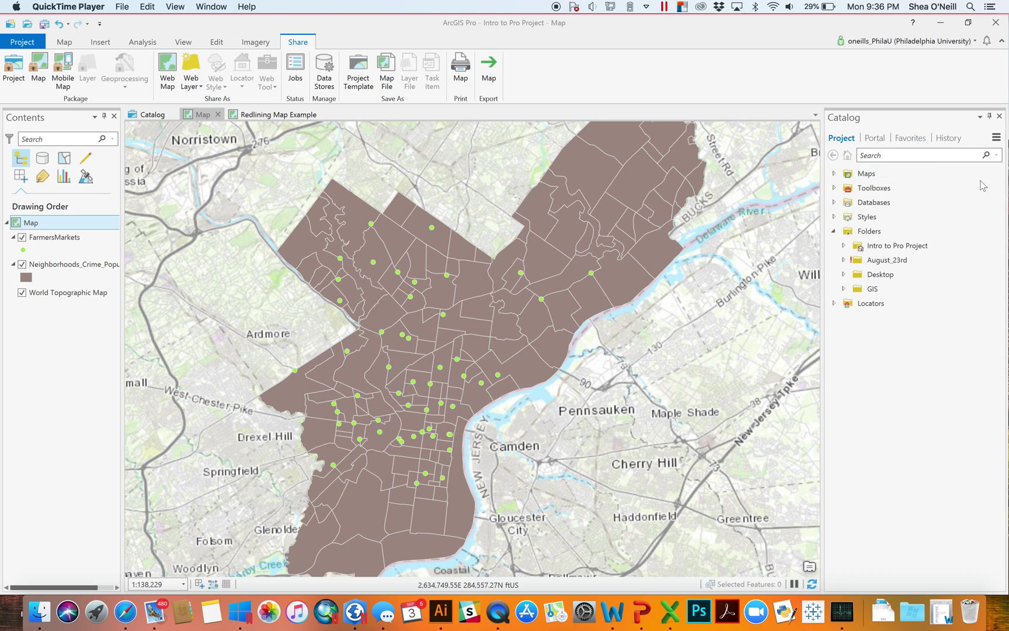
# Step: Browse the maps and layers stored in My Content on the portal
pyautogui.click(875, 138)
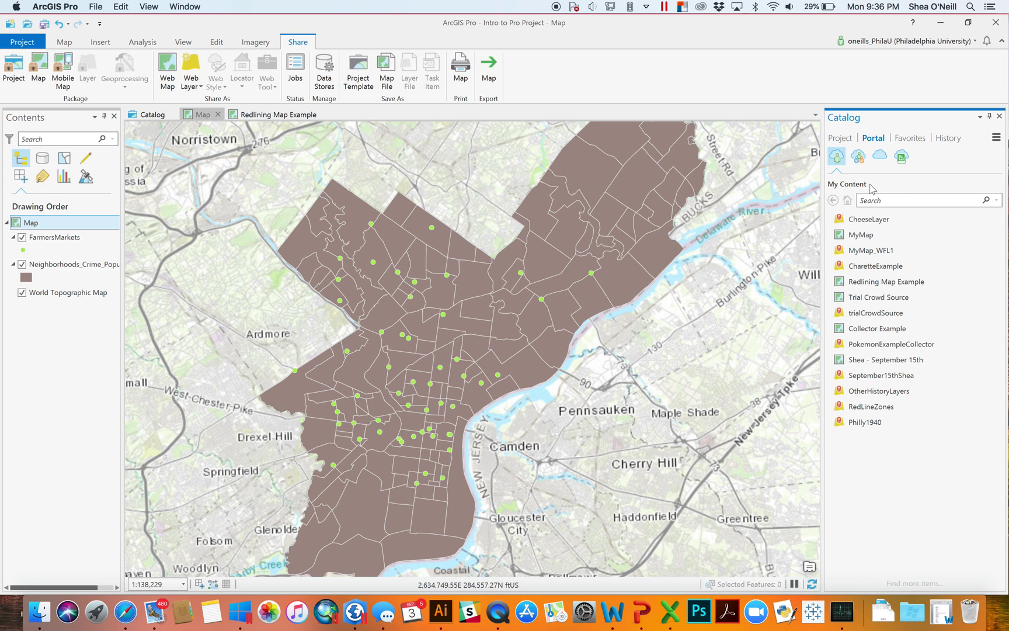
pyautogui.moveTo(872, 265)
pyautogui.click(841, 138)
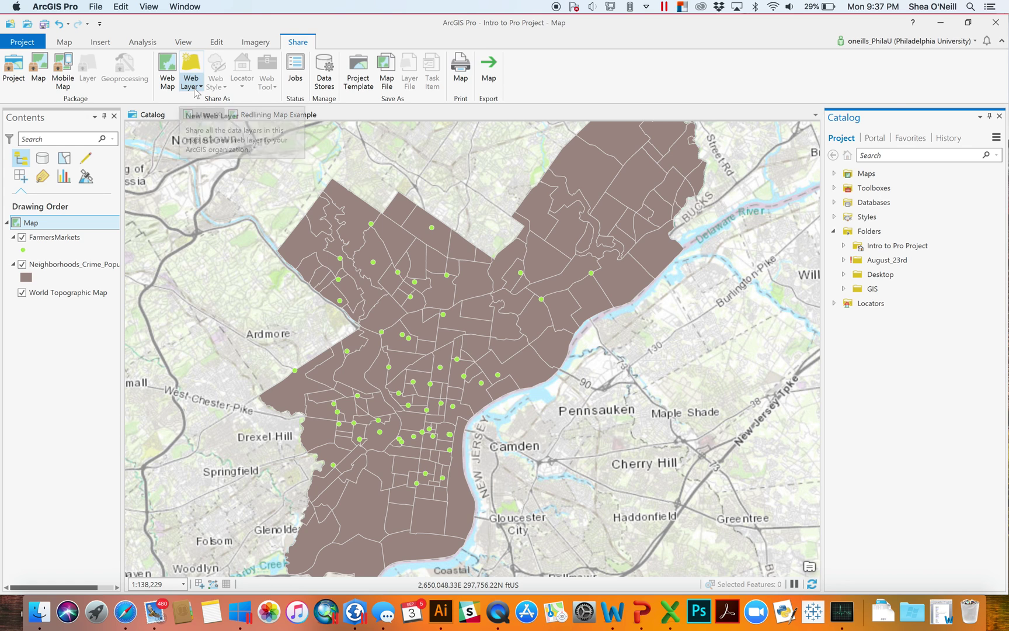
pyautogui.click(874, 138)
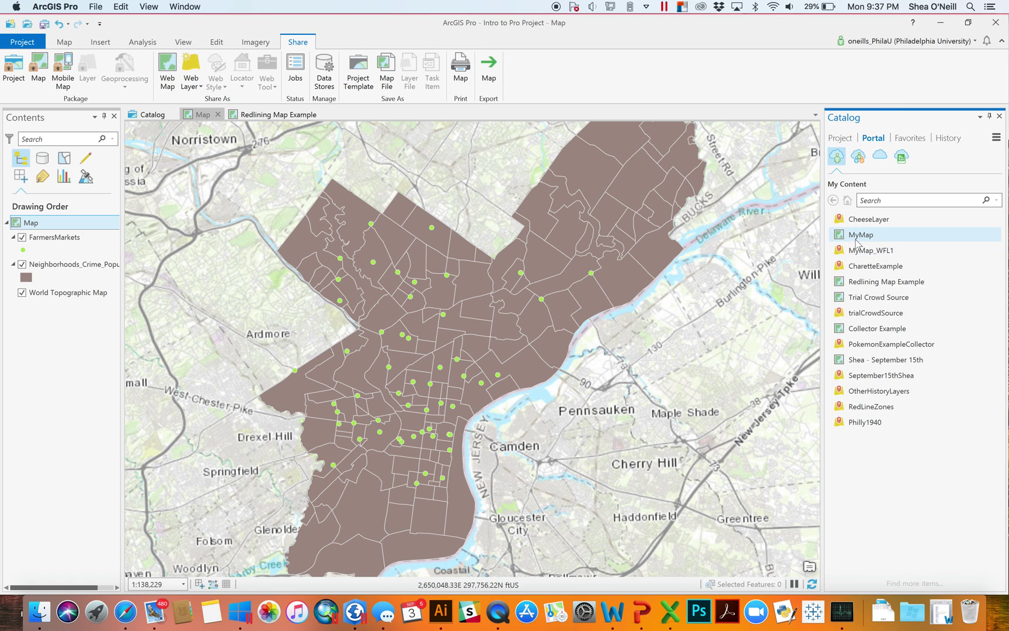
pyautogui.moveTo(858, 225)
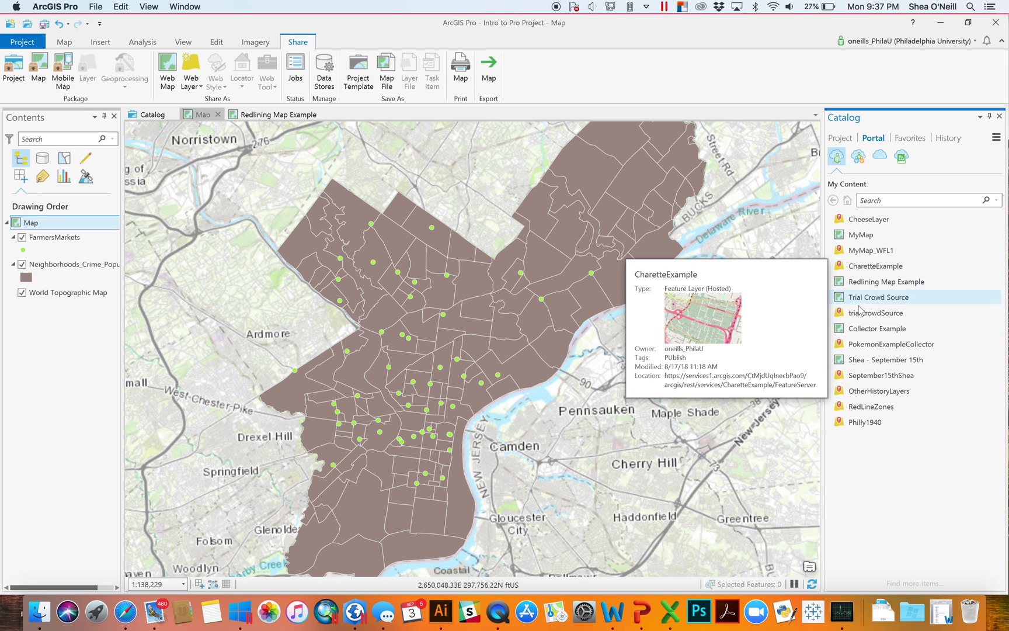
# Step: Examine the general, configuration and content settings for sharing the map as a web layer, leaving it unpublished
pyautogui.click(193, 76)
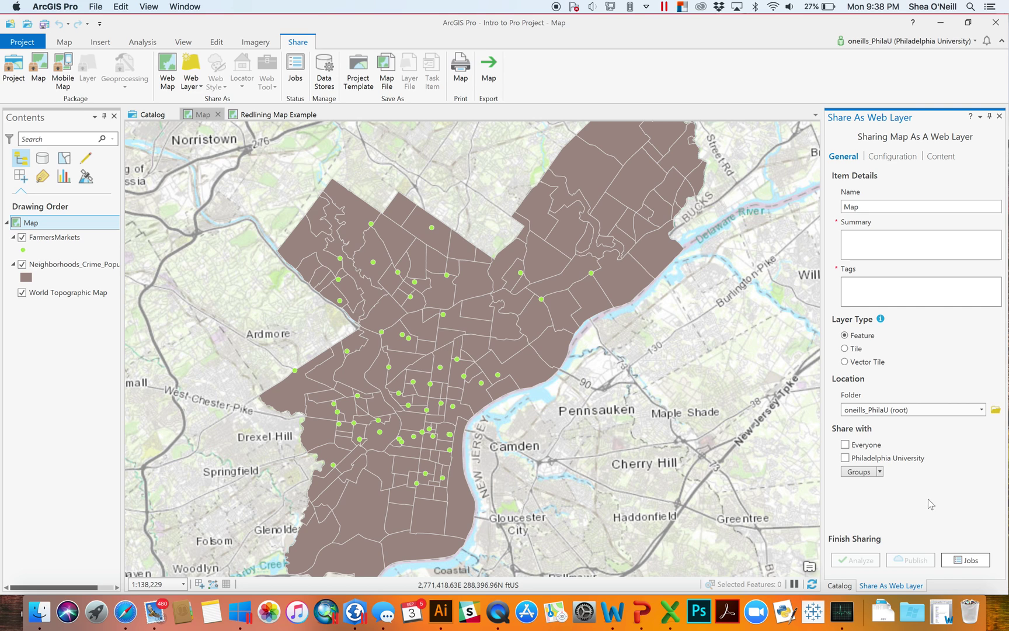
pyautogui.click(882, 160)
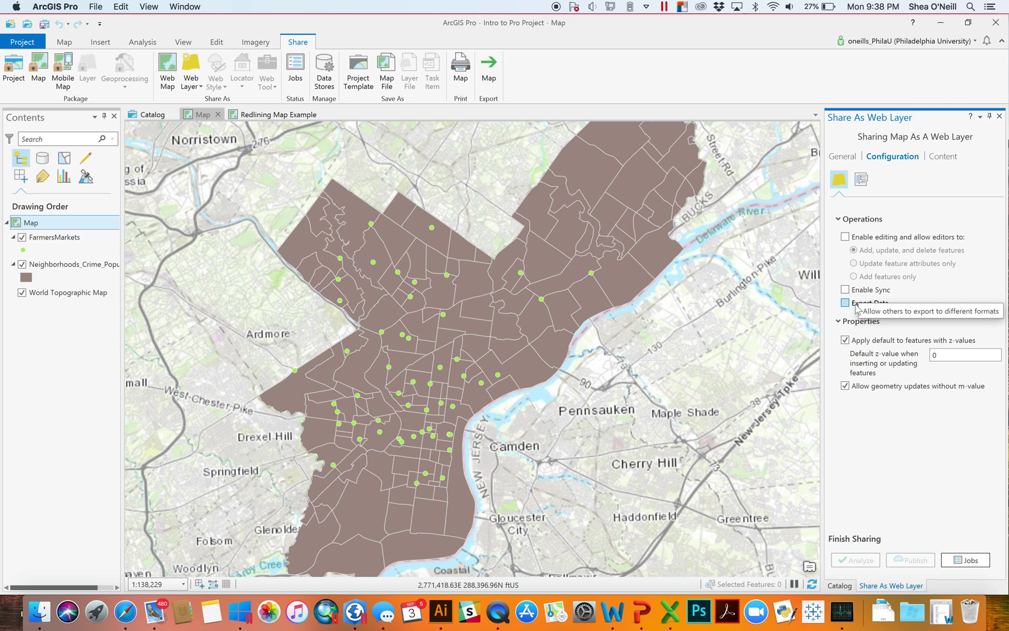
pyautogui.click(939, 156)
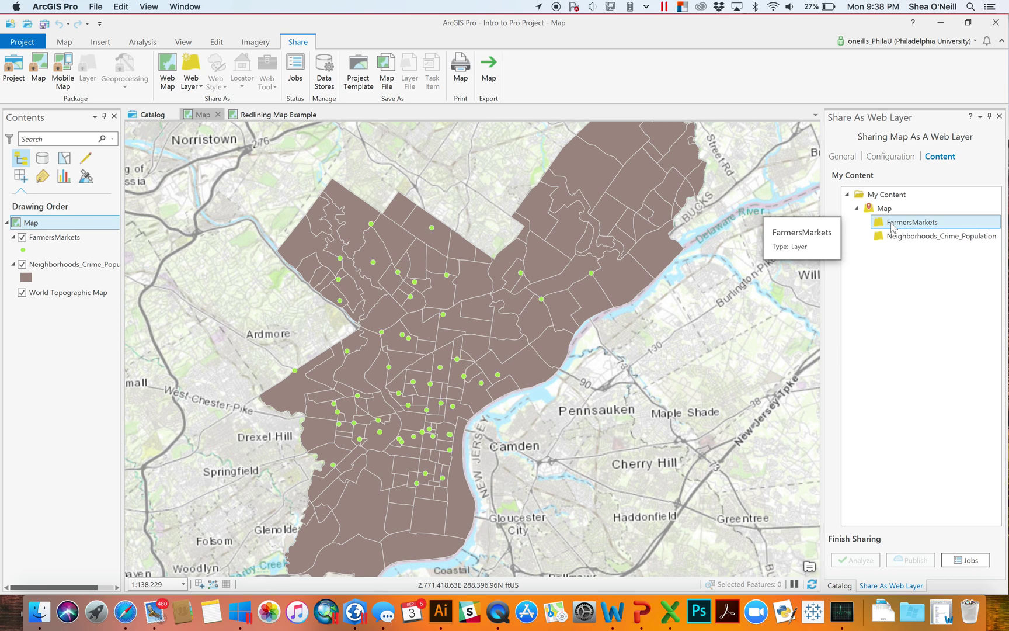
pyautogui.click(846, 156)
pyautogui.click(1000, 116)
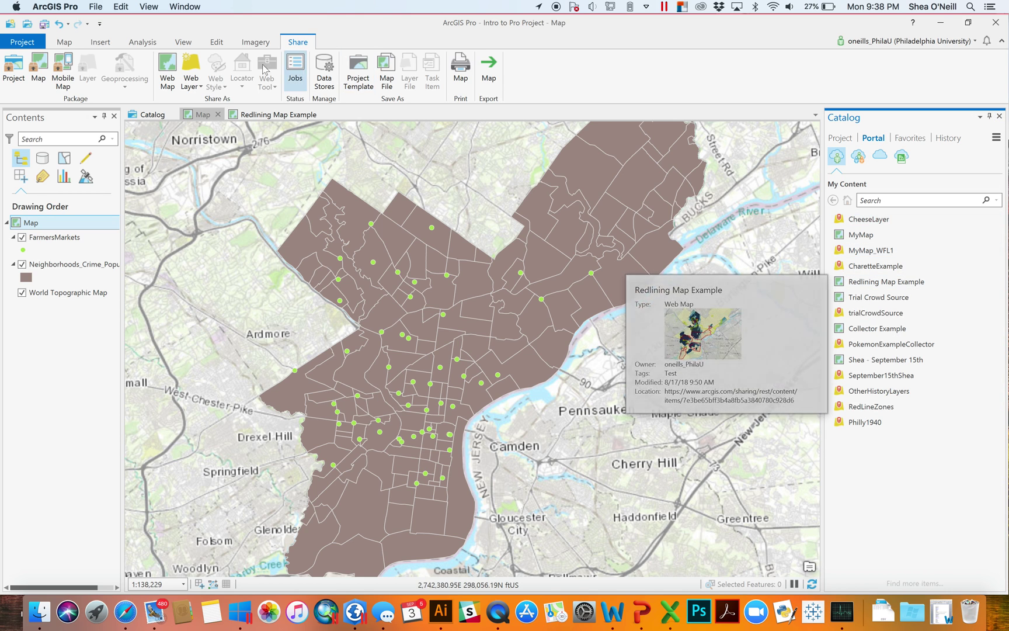
# Step: Set up sharing as a web map named MyMap with the summary "Map Example for video" and the tag Example
pyautogui.click(167, 73)
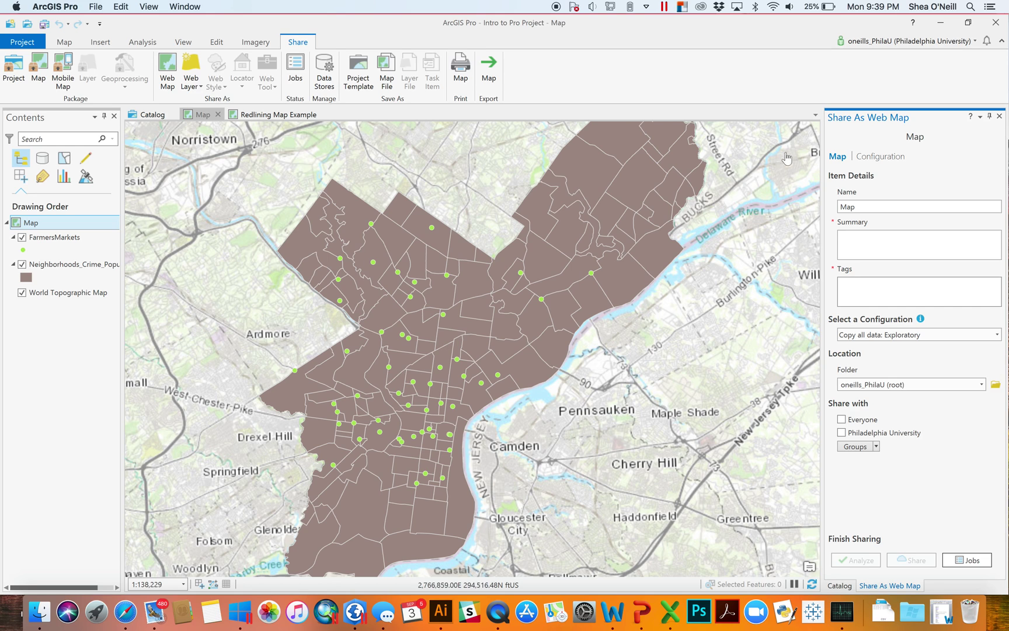
pyautogui.doubleClick(871, 206)
pyautogui.write('MyMap')
pyautogui.press('Tab')
pyautogui.write('Map Example for video')
pyautogui.press('Tab')
pyautogui.write('E')
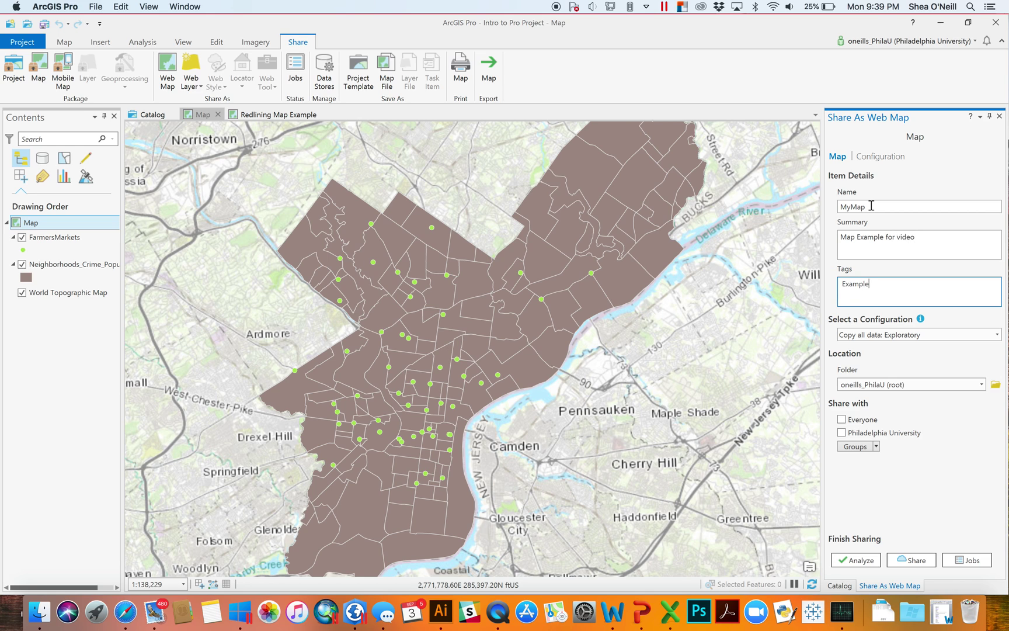
pyautogui.click(902, 416)
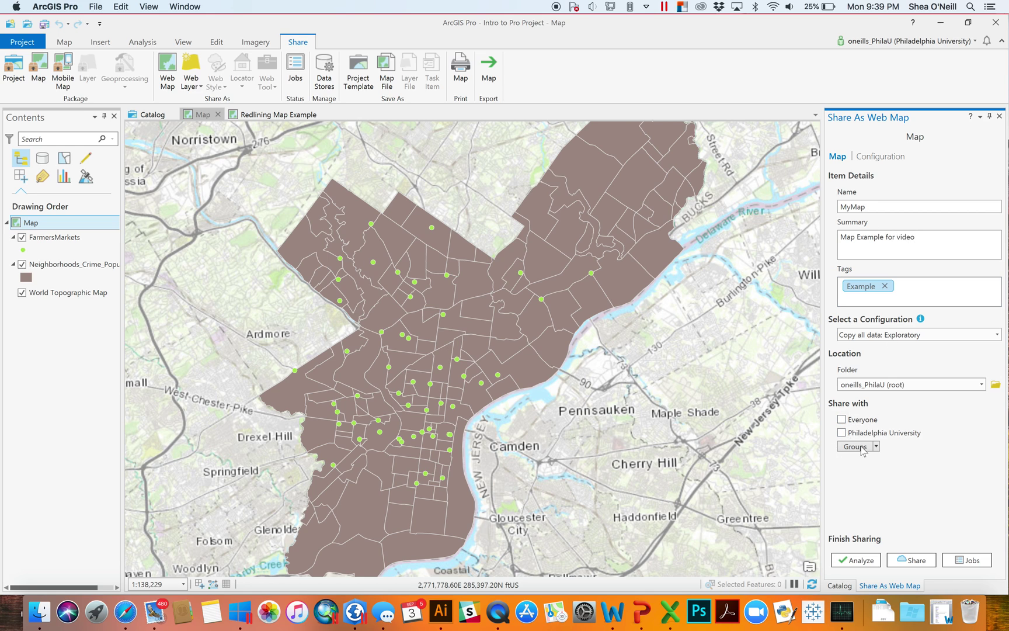
# Step: Review which layers the web map configuration includes and analyze the map for sharing errors
pyautogui.click(877, 157)
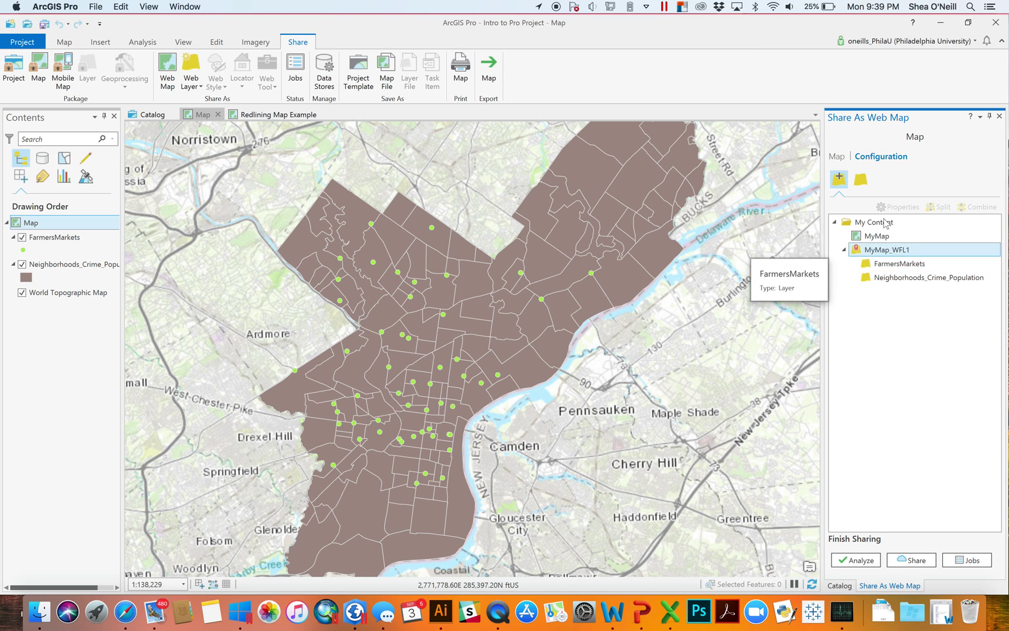
pyautogui.click(837, 157)
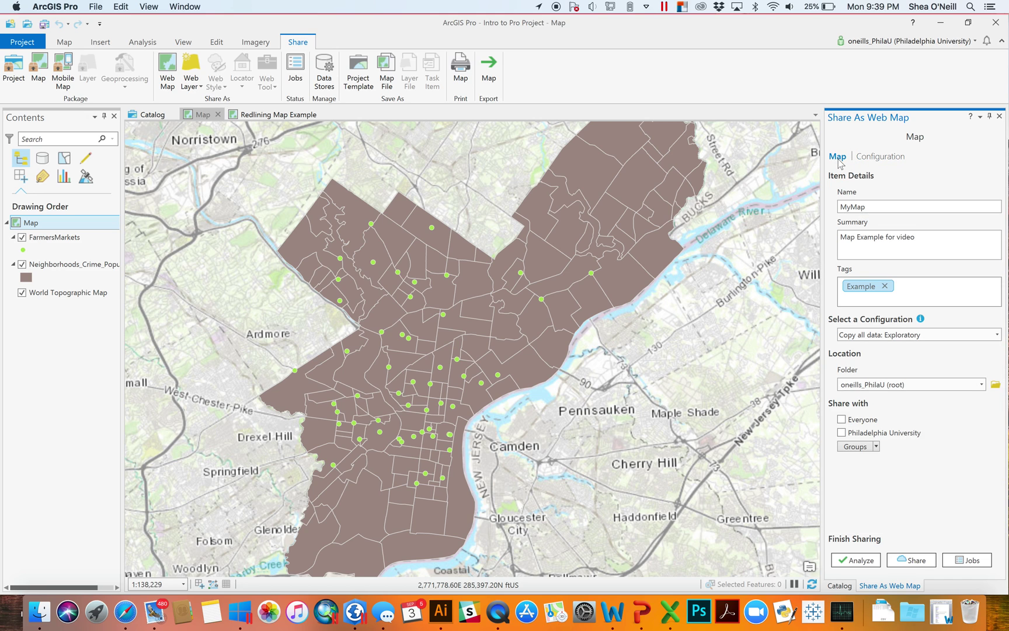
pyautogui.click(856, 562)
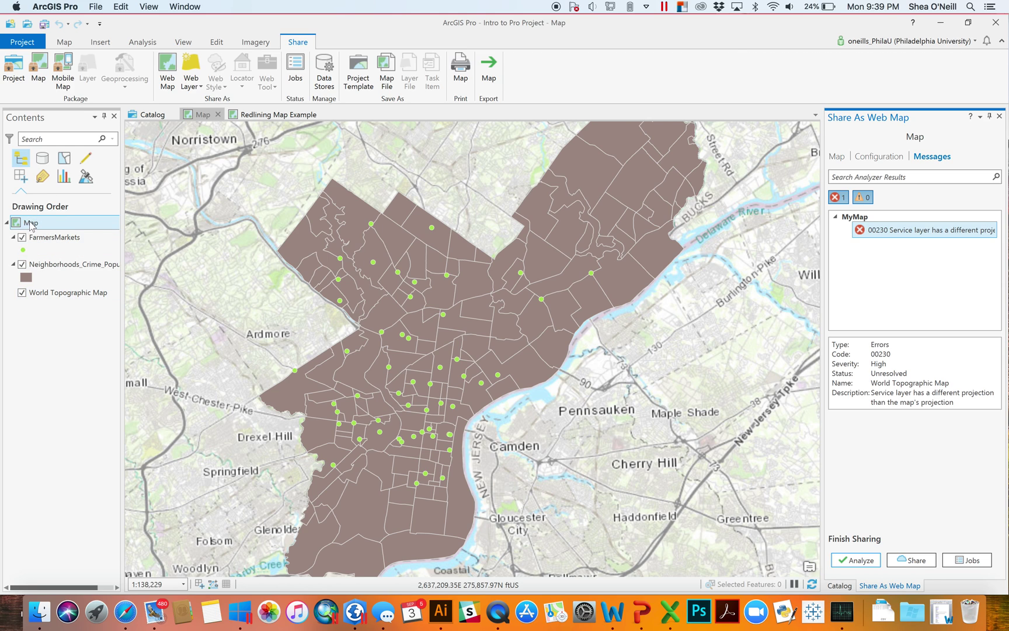
# Step: Rename the map in the drawing order as "Map, Data Frame, Universe" and expand its layer list again
pyautogui.click(6, 223)
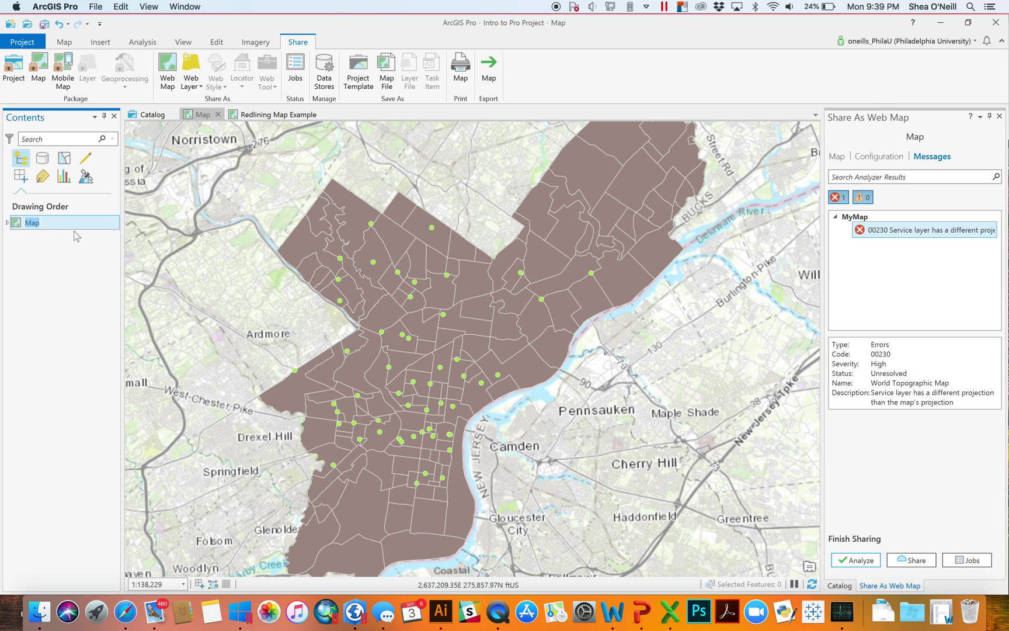
pyautogui.press('Right')
pyautogui.write(', Data Frame, Universe')
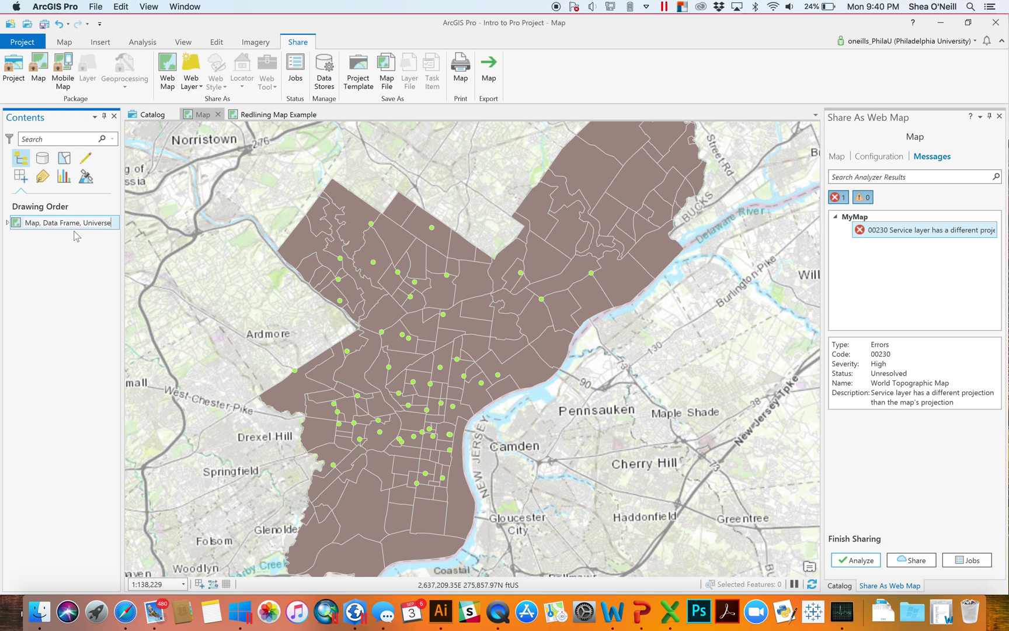
pyautogui.press('Return')
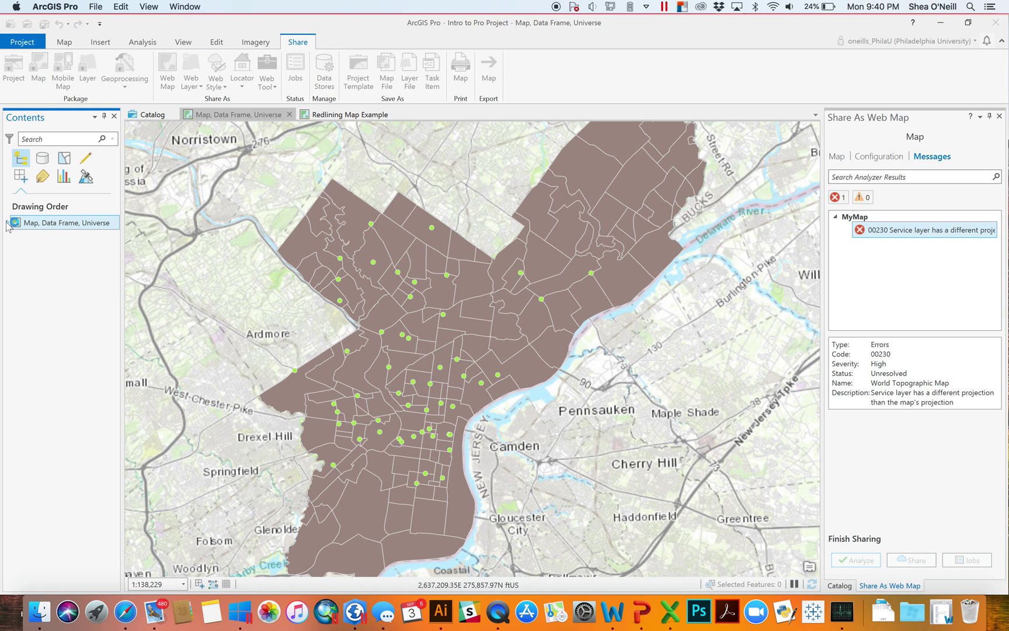
pyautogui.click(7, 224)
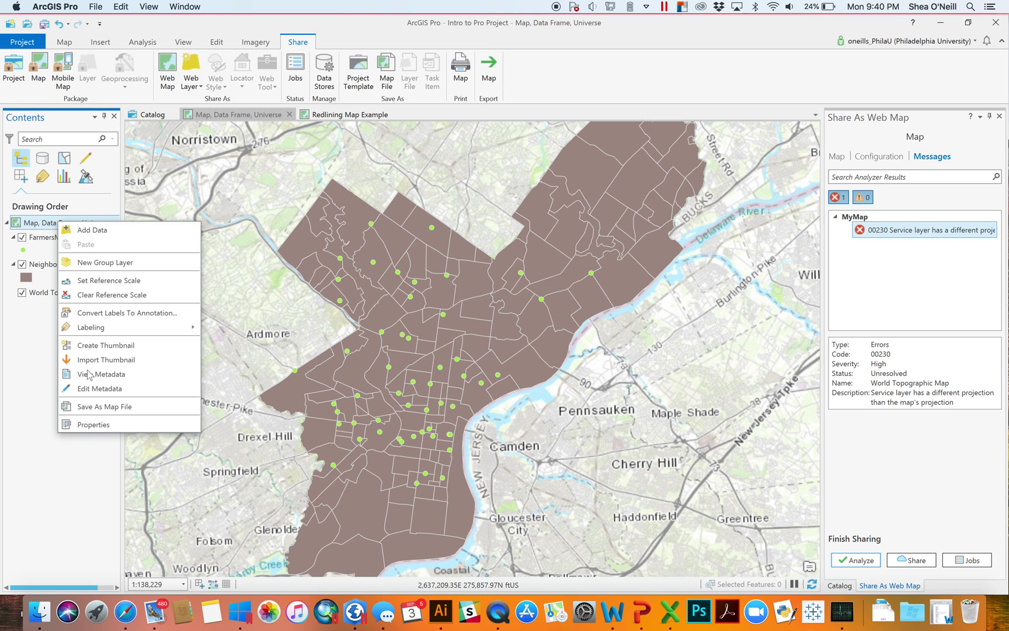
# Step: Set the map's XY coordinate system to WGS 1984 Web Mercator Auxiliary Sphere in the map properties
pyautogui.click(100, 425)
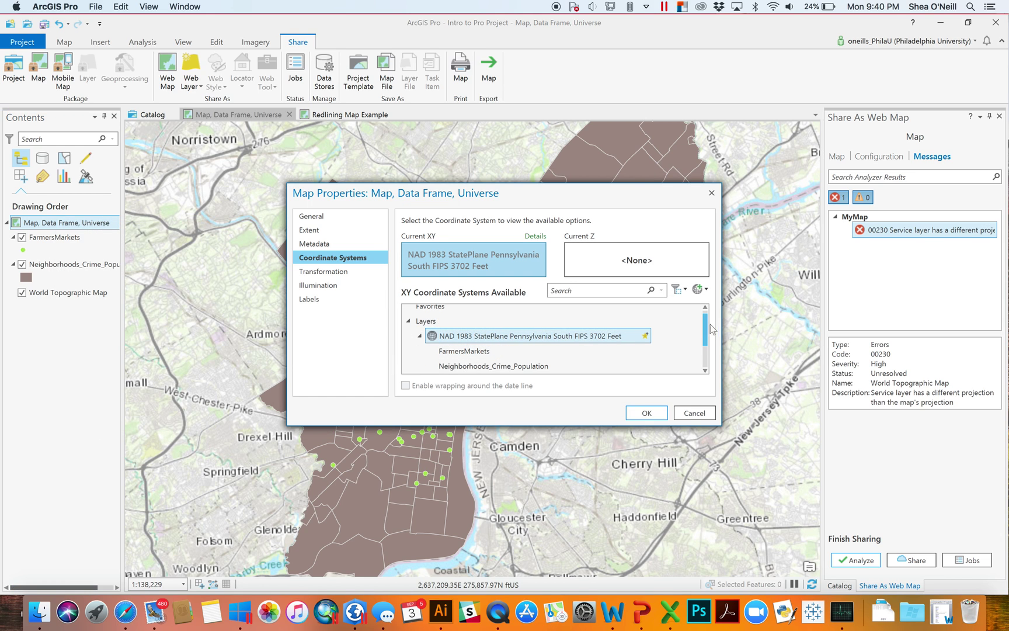
pyautogui.scroll(-2, 708, 333)
pyautogui.click(528, 358)
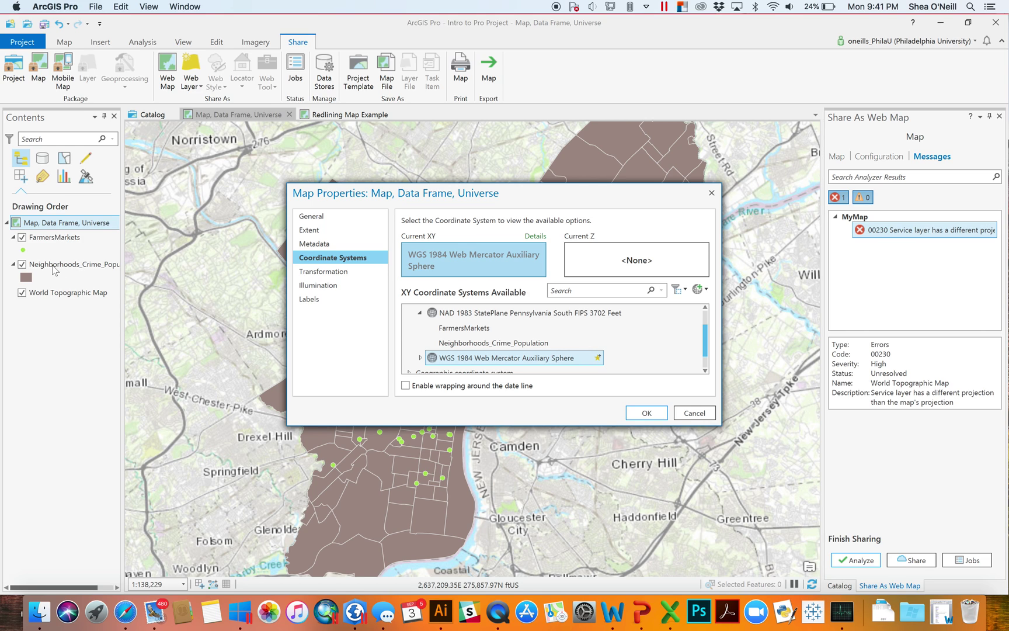
pyautogui.click(646, 413)
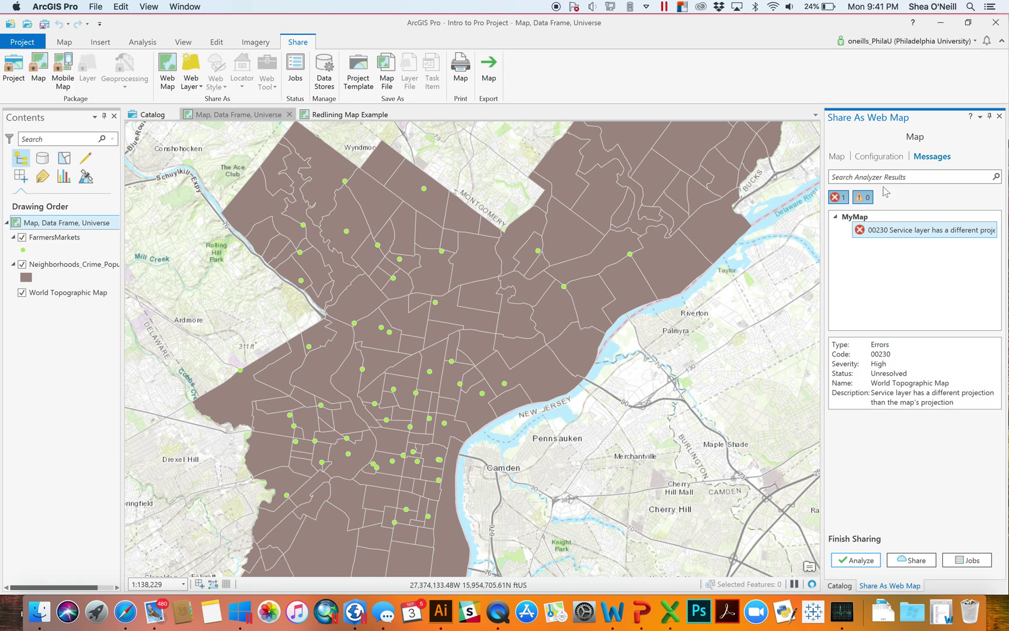
# Step: Analyze the reprojected map again and try to share it as the web map MyMap
pyautogui.click(837, 156)
pyautogui.click(857, 561)
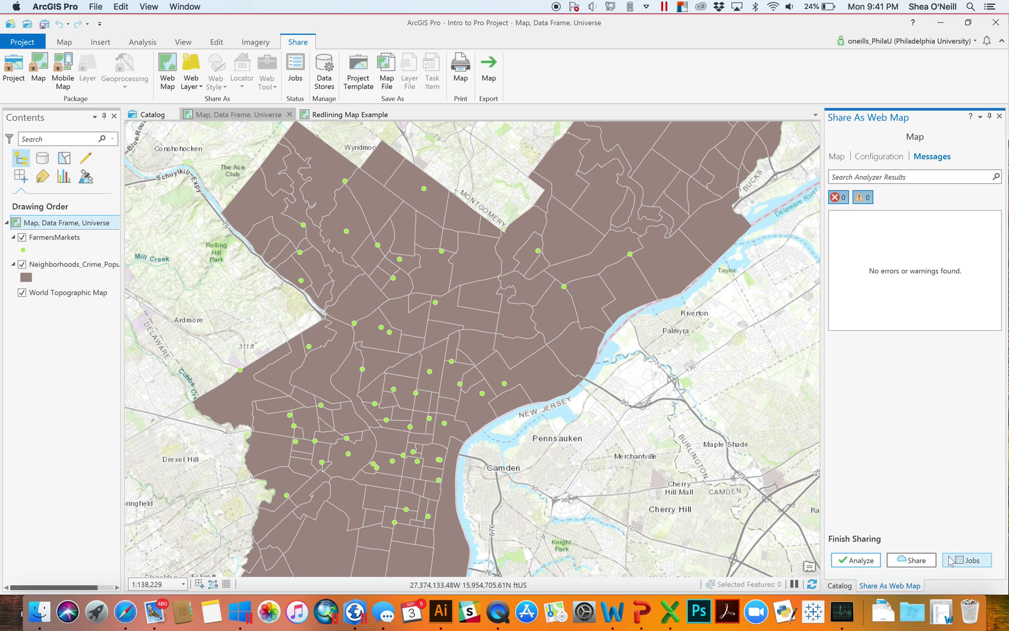
pyautogui.click(916, 560)
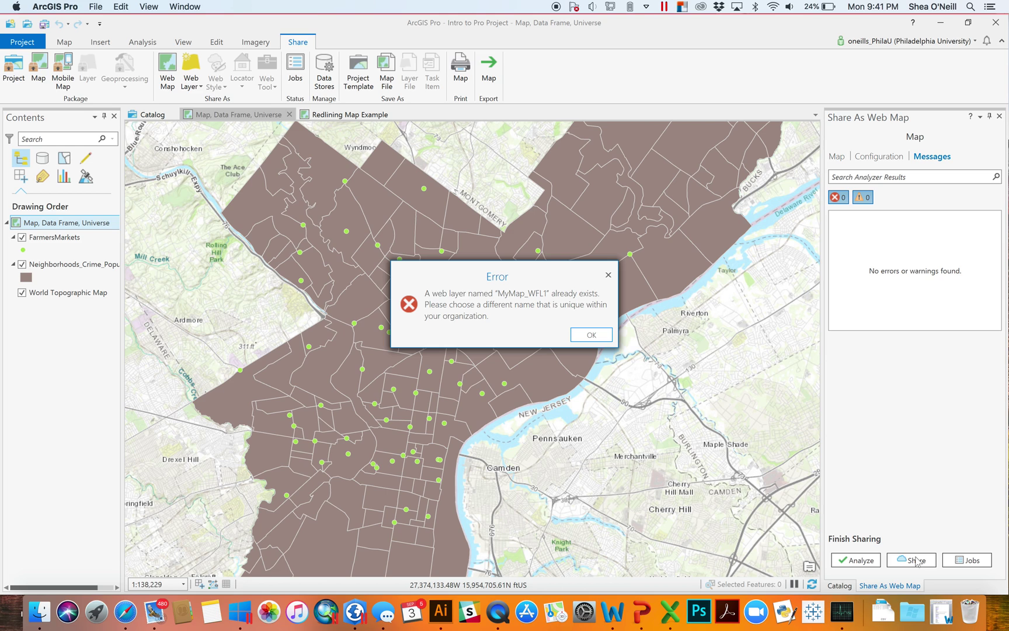
pyautogui.click(607, 335)
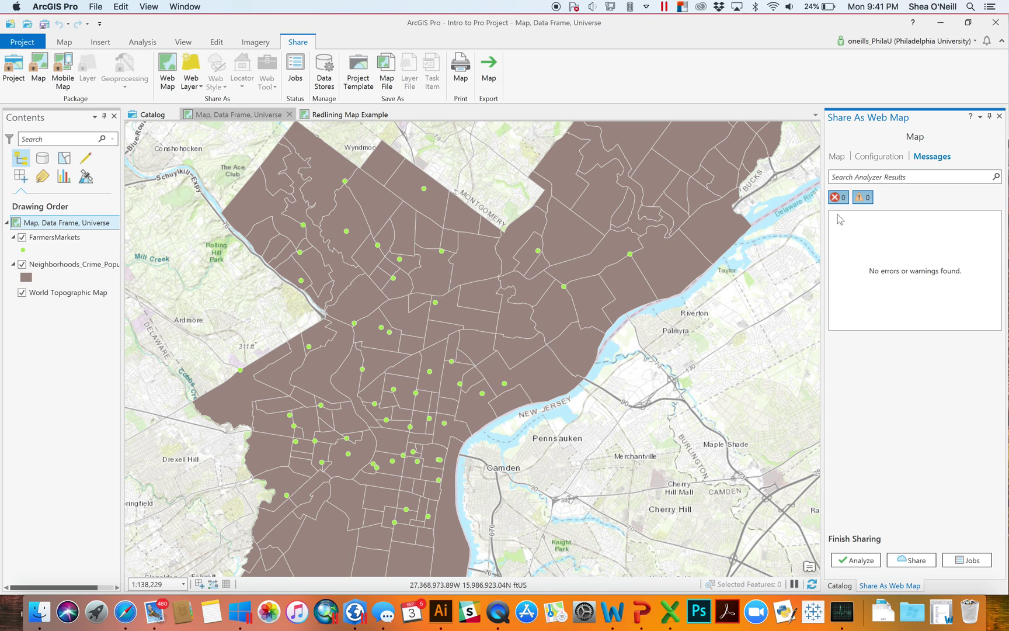
# Step: Change the web map's name to MyMapAgain and share it
pyautogui.click(835, 158)
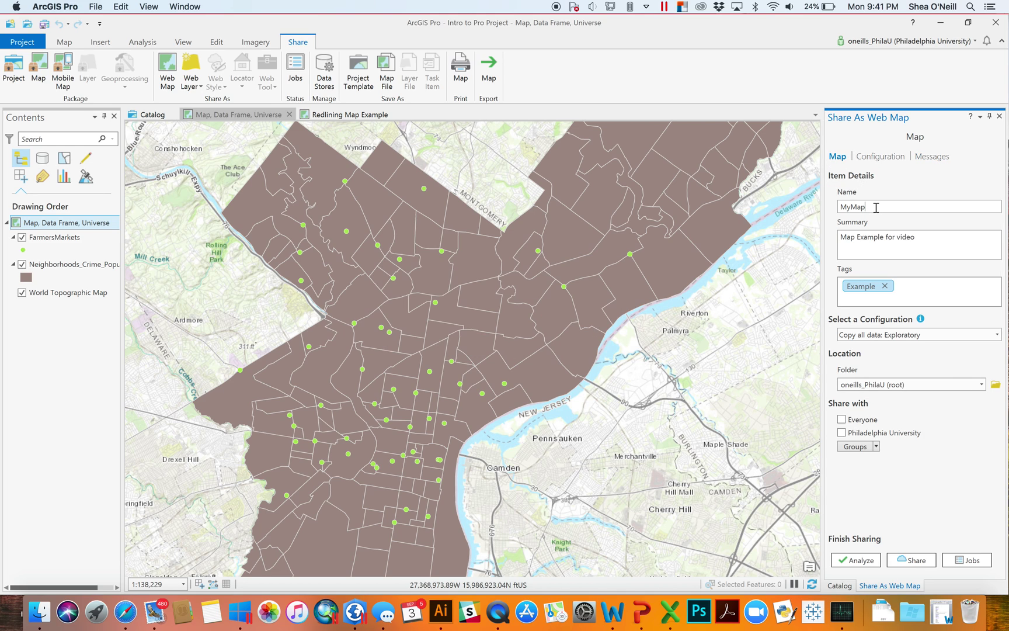
pyautogui.click(915, 561)
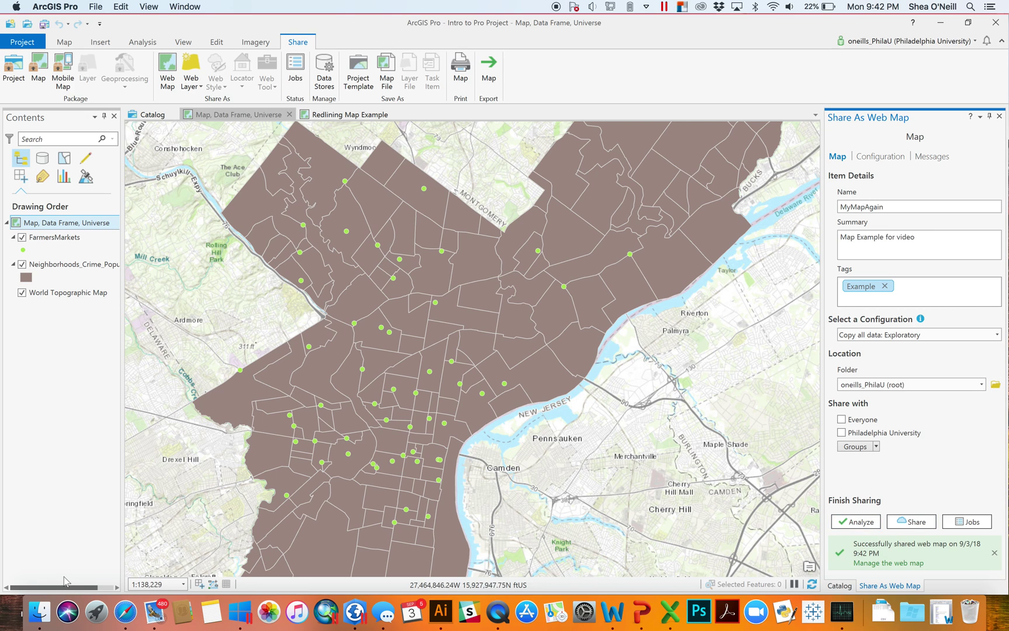
# Step: Switch to Safari and sign in to ArcGIS Online with the saved university account's username and password
pyautogui.click(125, 623)
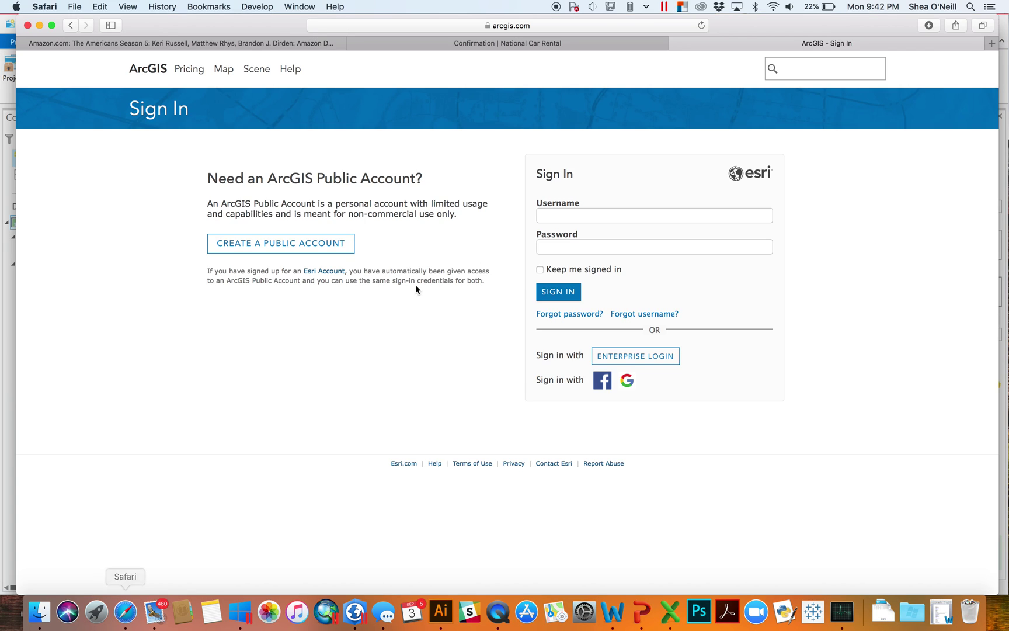
pyautogui.click(560, 215)
pyautogui.click(587, 232)
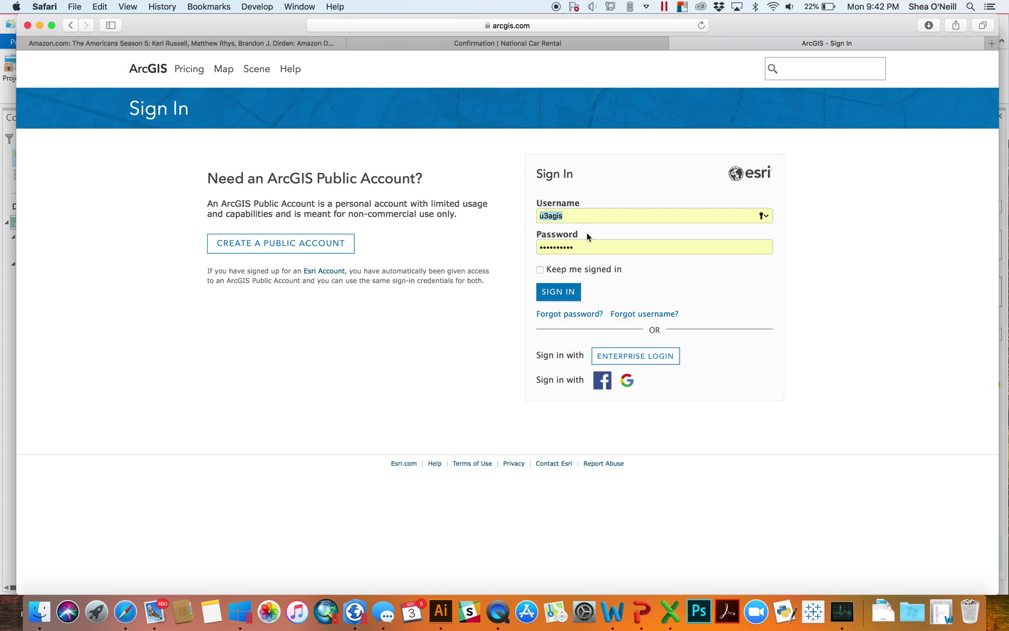
pyautogui.press('BackSpace')
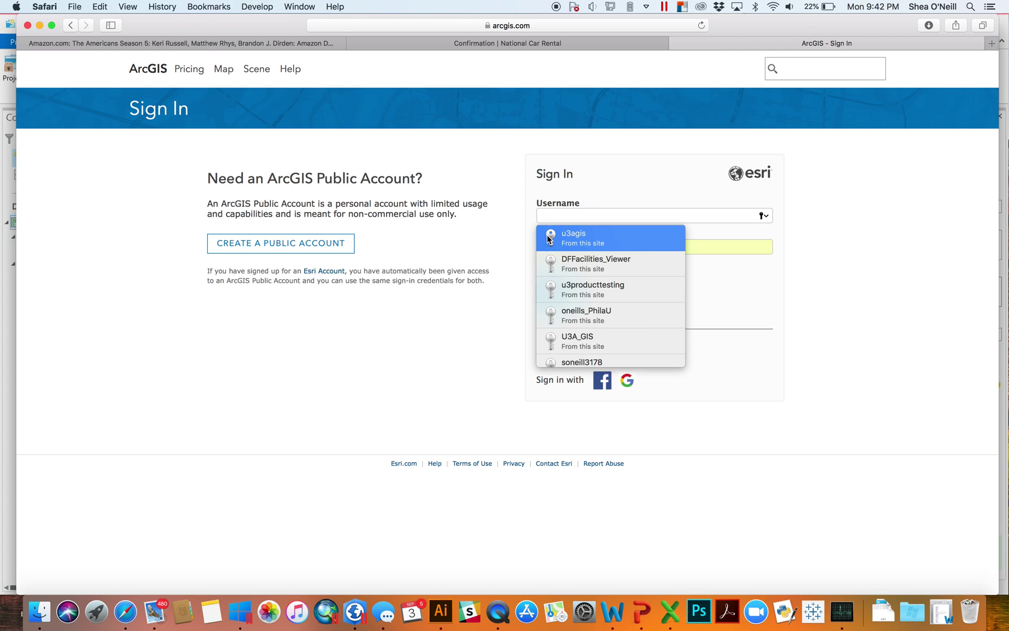
pyautogui.scroll(-2, 624, 336)
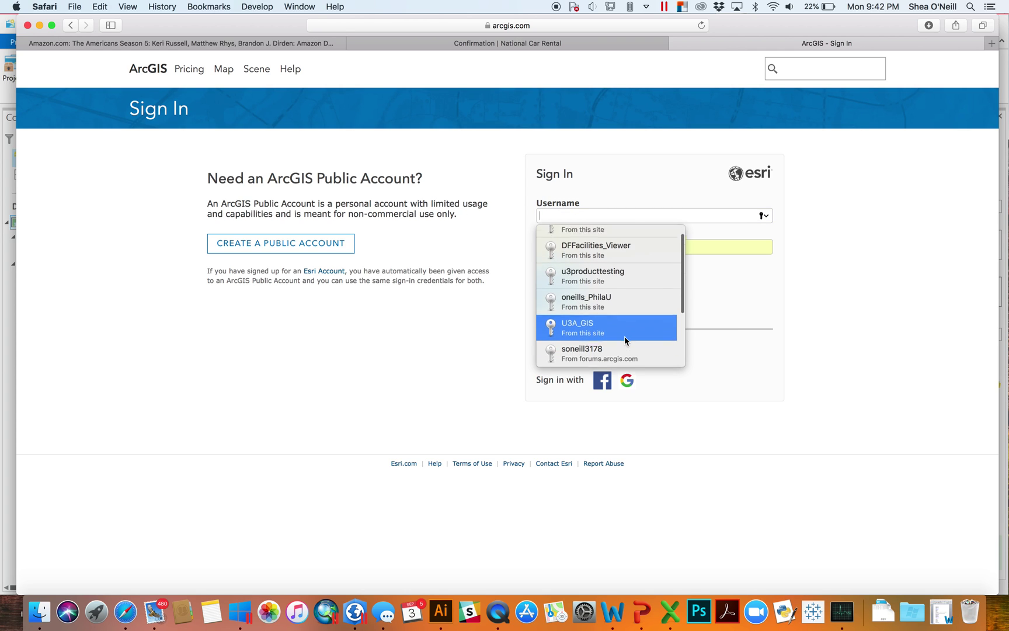
pyautogui.click(623, 285)
pyautogui.click(569, 291)
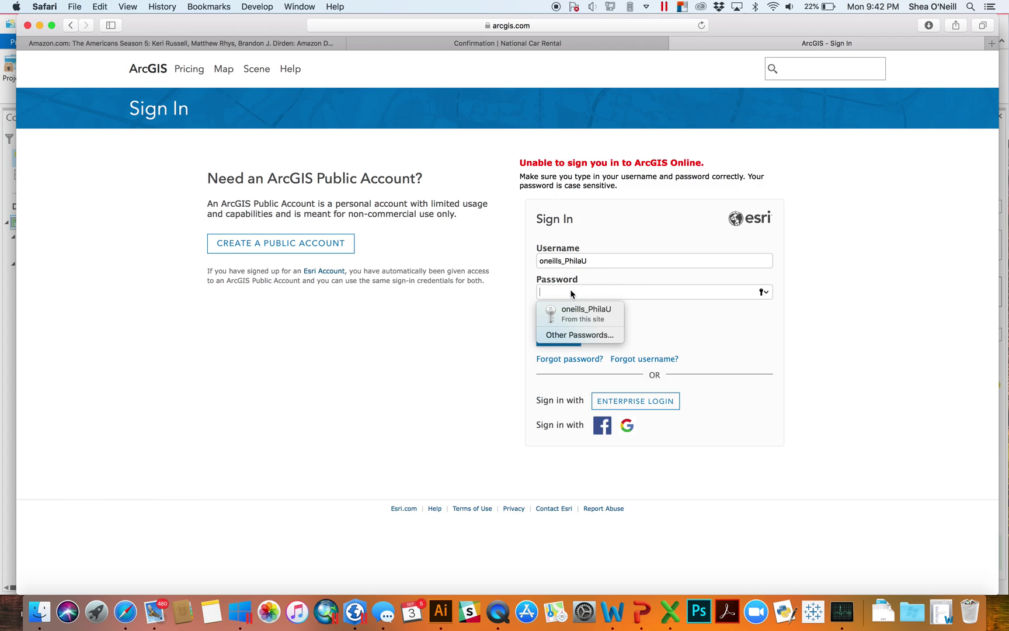
pyautogui.click(601, 309)
pyautogui.click(568, 337)
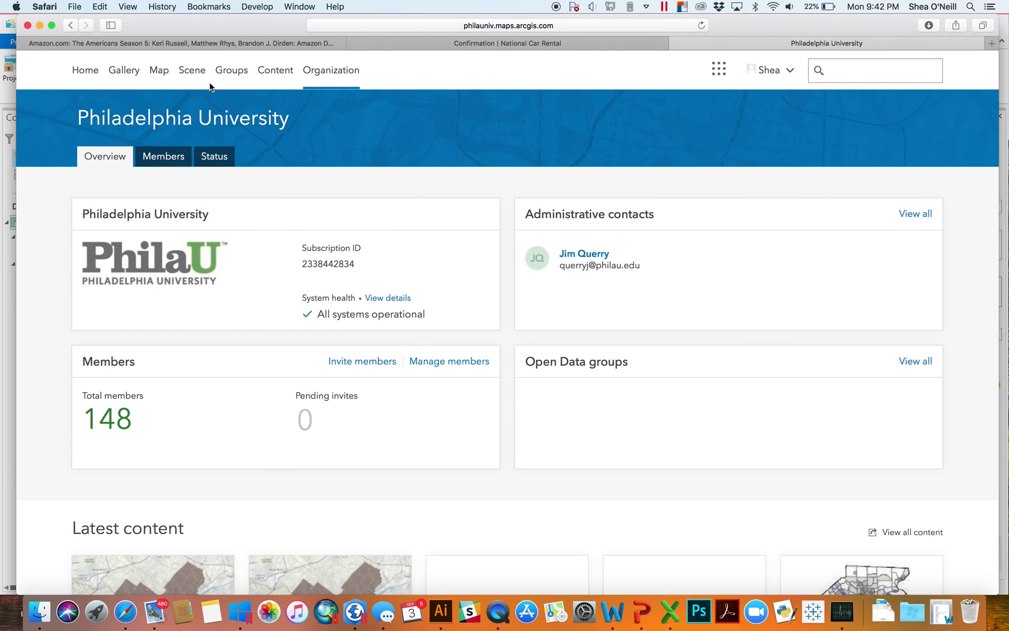
# Step: Go to My Content in the online organization and open the MyMapAgain web map item
pyautogui.click(159, 81)
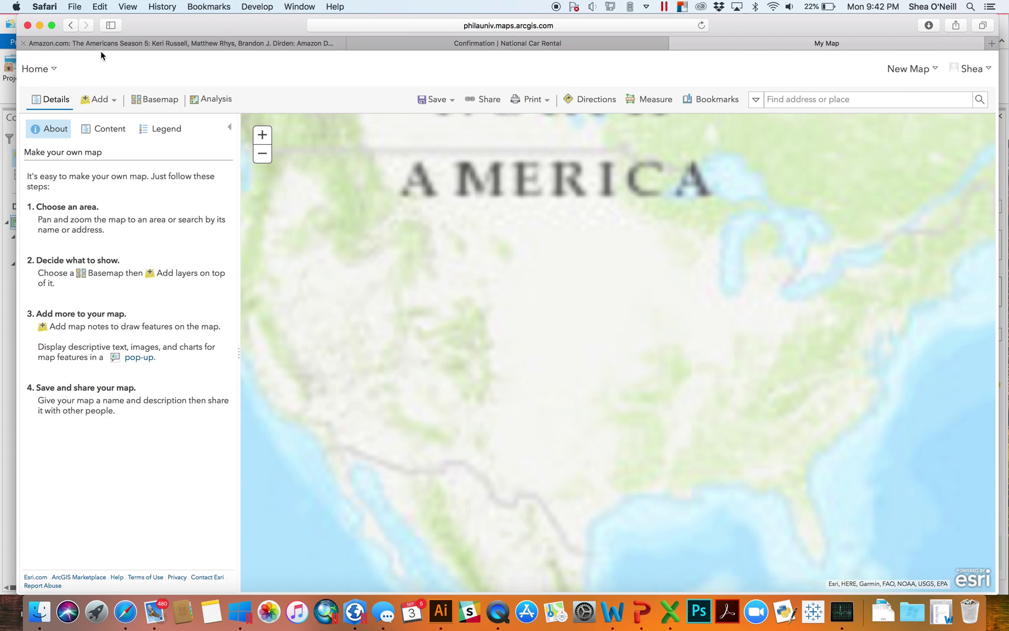
pyautogui.click(37, 69)
pyautogui.click(63, 189)
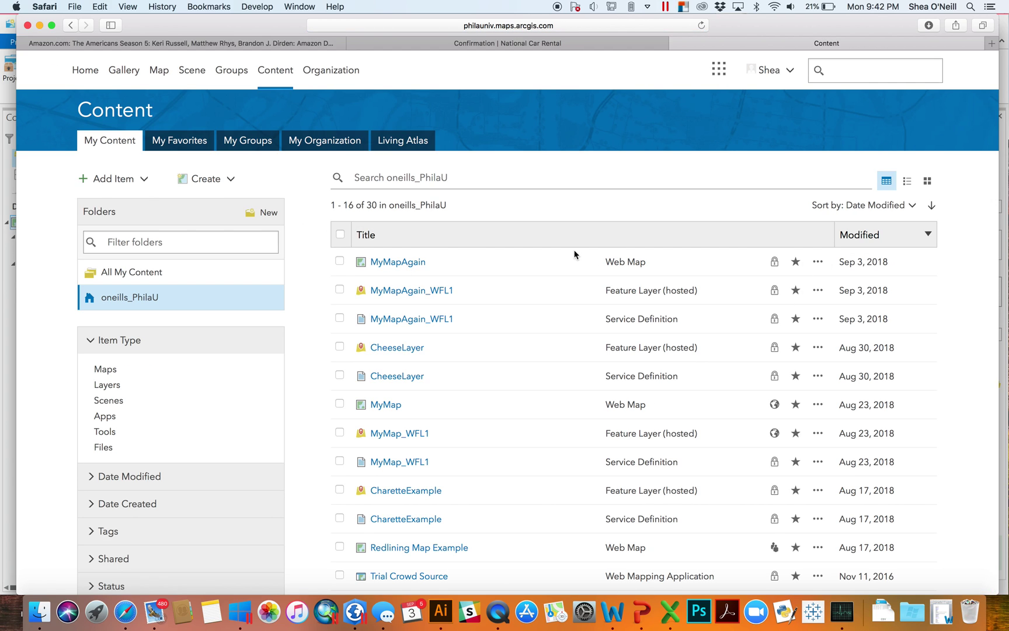
pyautogui.click(389, 264)
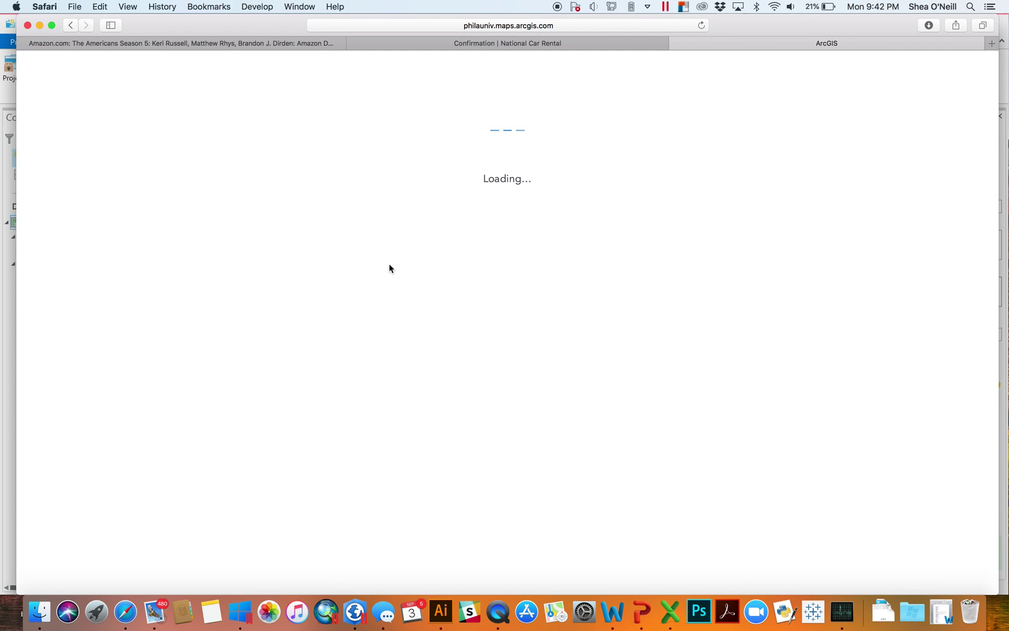
# Step: View the MyMapAgain web map in the online map viewer and switch back to ArcGIS Pro
pyautogui.click(871, 181)
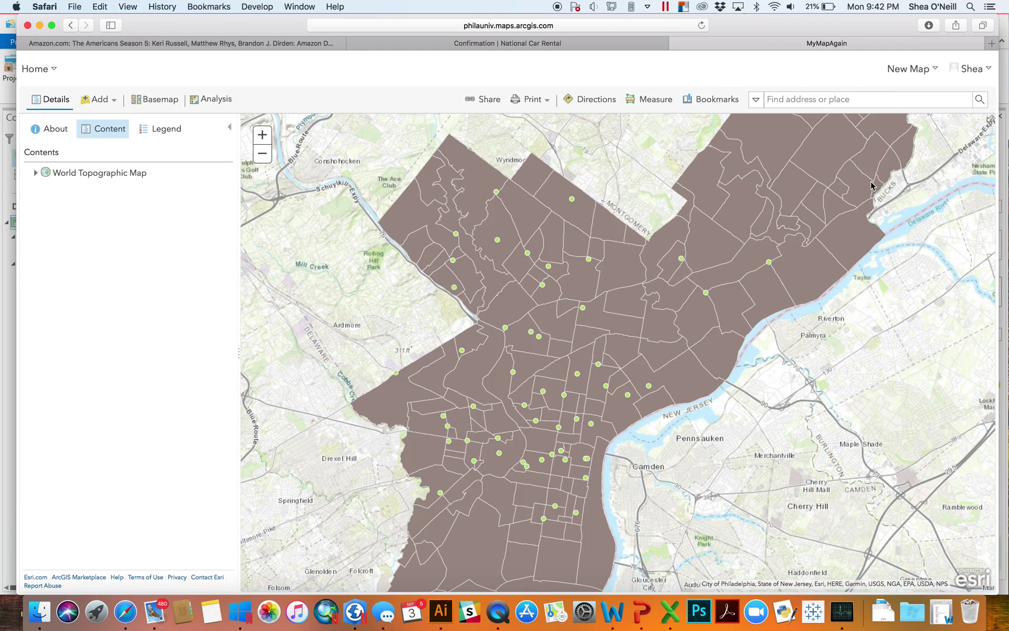
pyautogui.moveTo(260, 25); pyautogui.dragTo(297, 254)
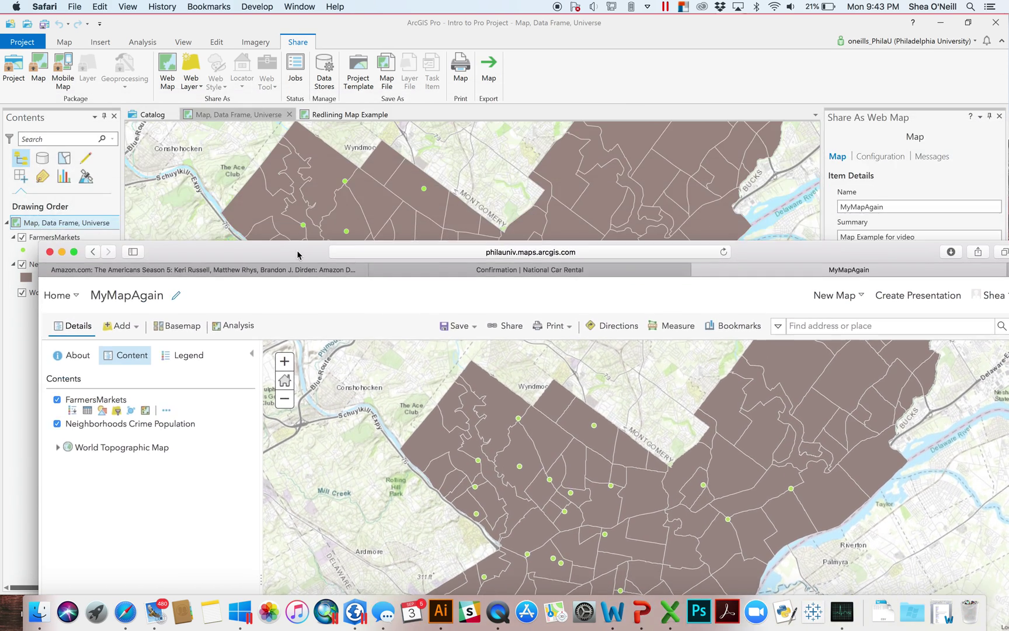
pyautogui.click(441, 33)
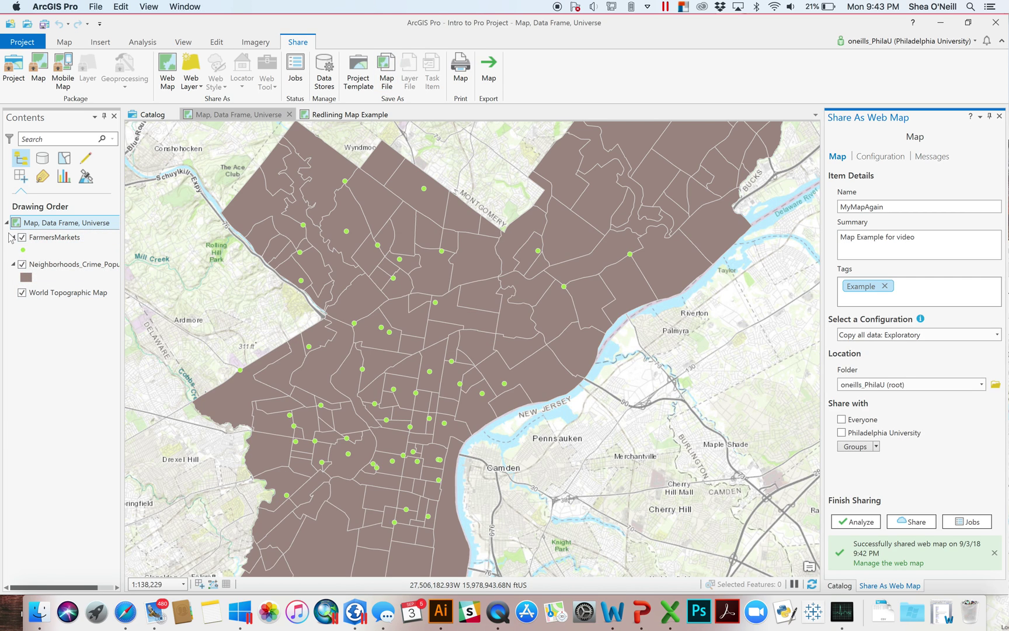
# Step: Inspect the shapefile path in the FarmersMarkets layer's source properties and close the properties without changes
pyautogui.click(38, 239)
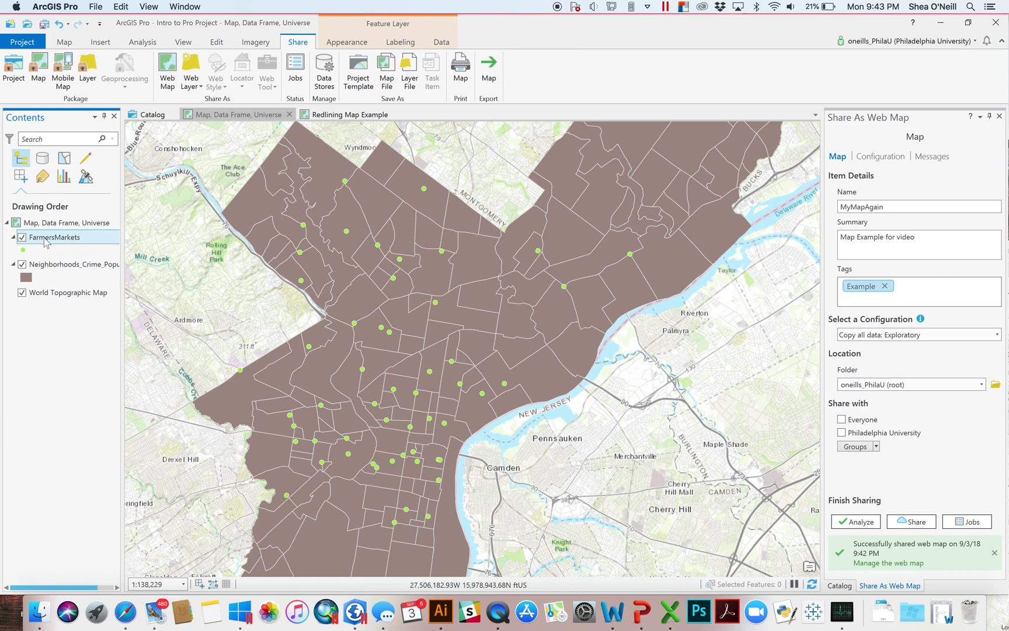
pyautogui.rightClick(47, 242)
pyautogui.click(89, 568)
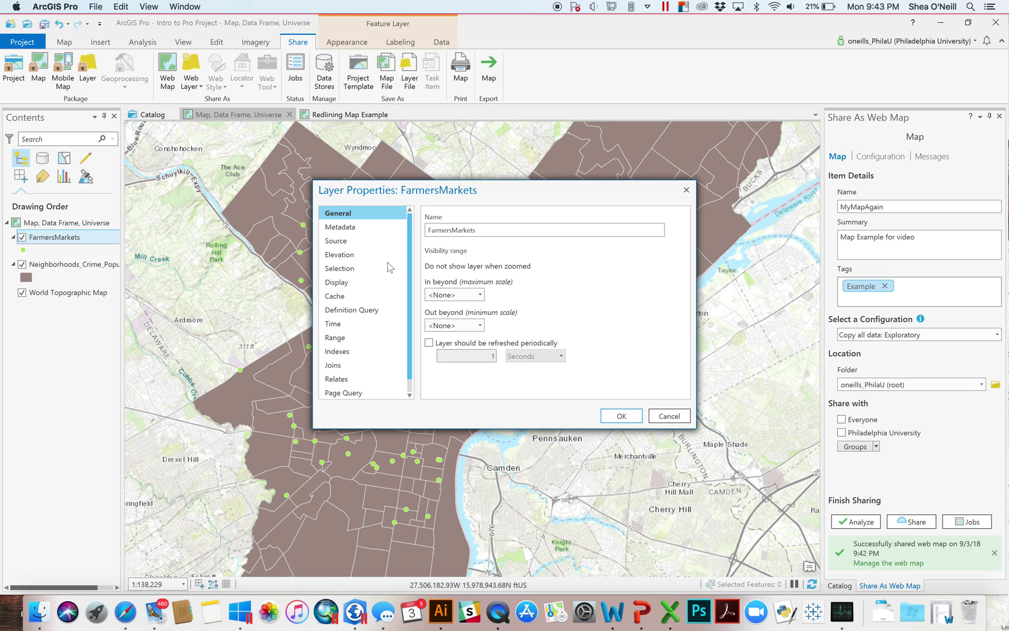
pyautogui.click(358, 240)
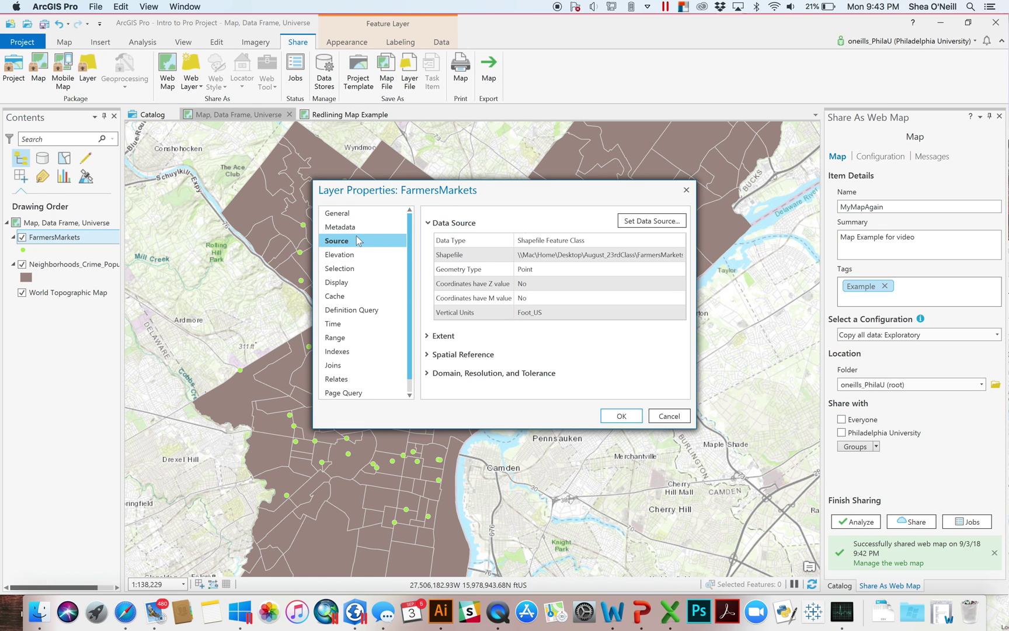
pyautogui.doubleClick(583, 255)
pyautogui.hotkey('shift', 'End')
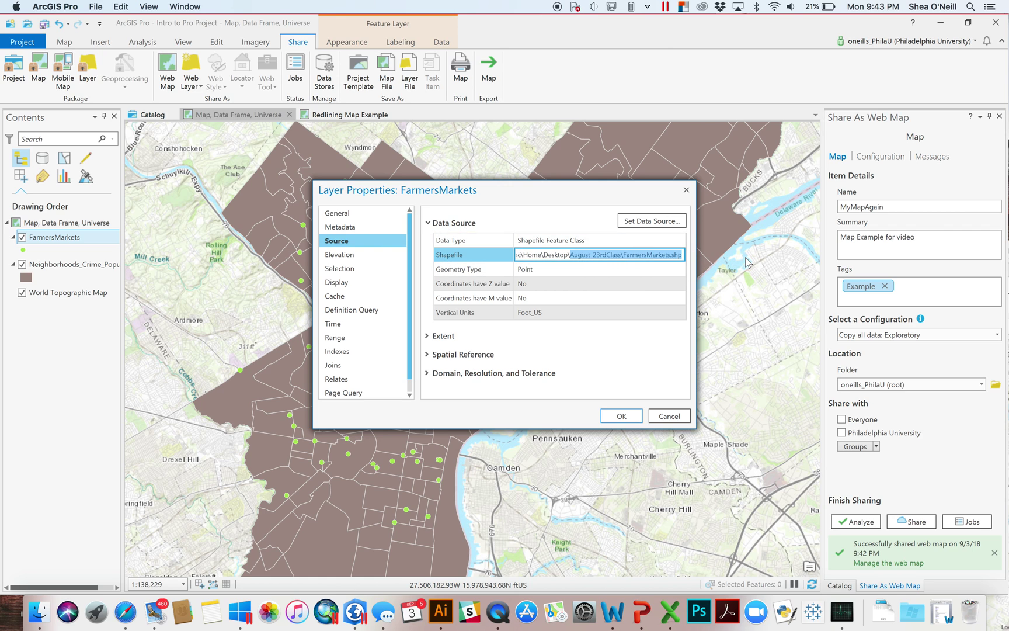
pyautogui.click(608, 324)
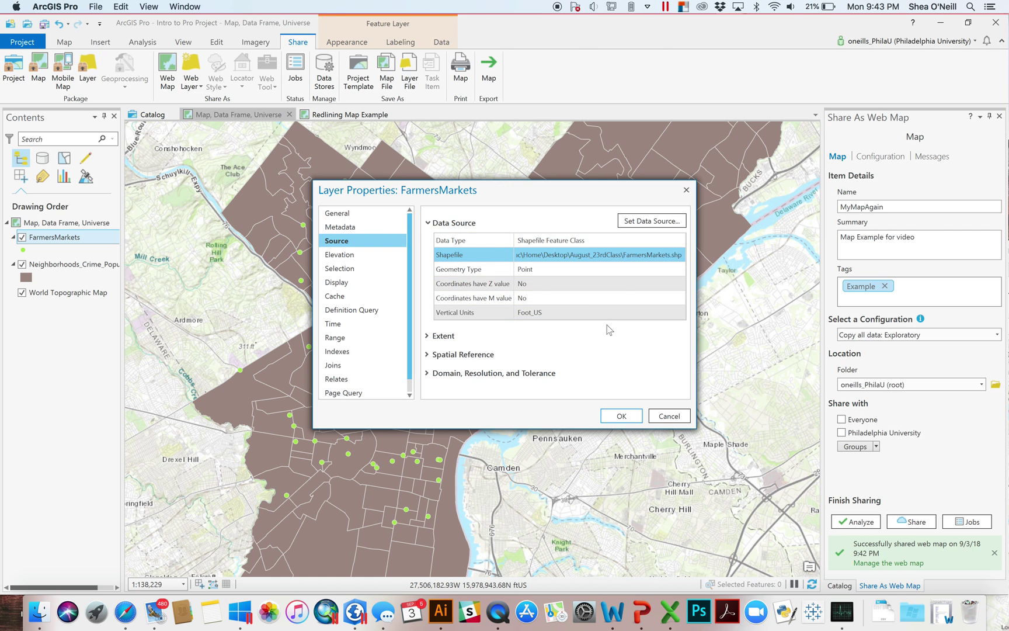
pyautogui.click(686, 191)
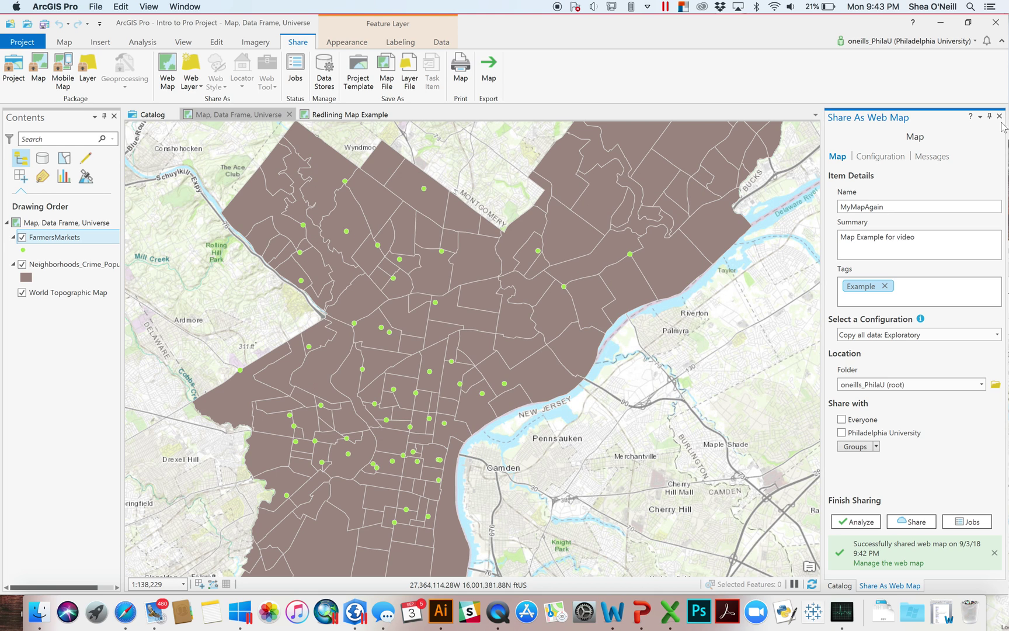
# Step: Close the web map sharing settings and look through the portal's My Content items in the catalog
pyautogui.click(999, 117)
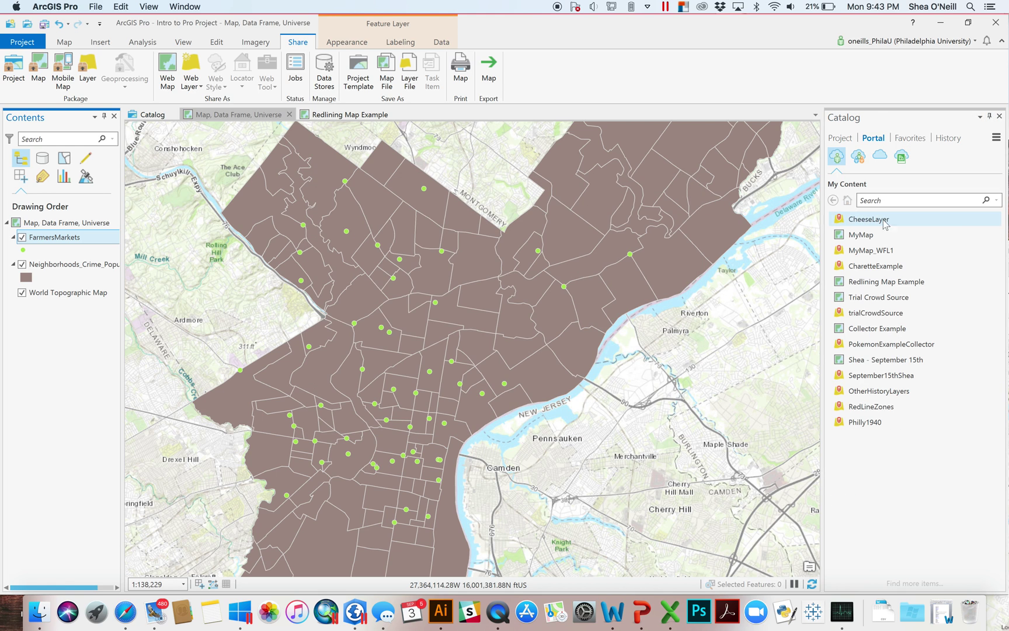
pyautogui.moveTo(915, 218)
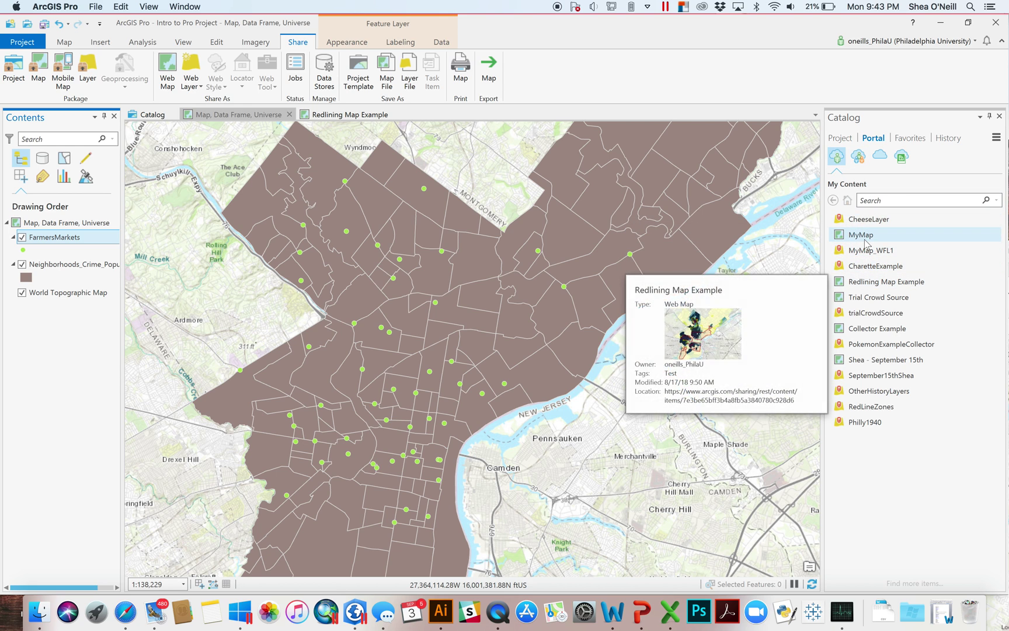
pyautogui.rightClick(877, 143)
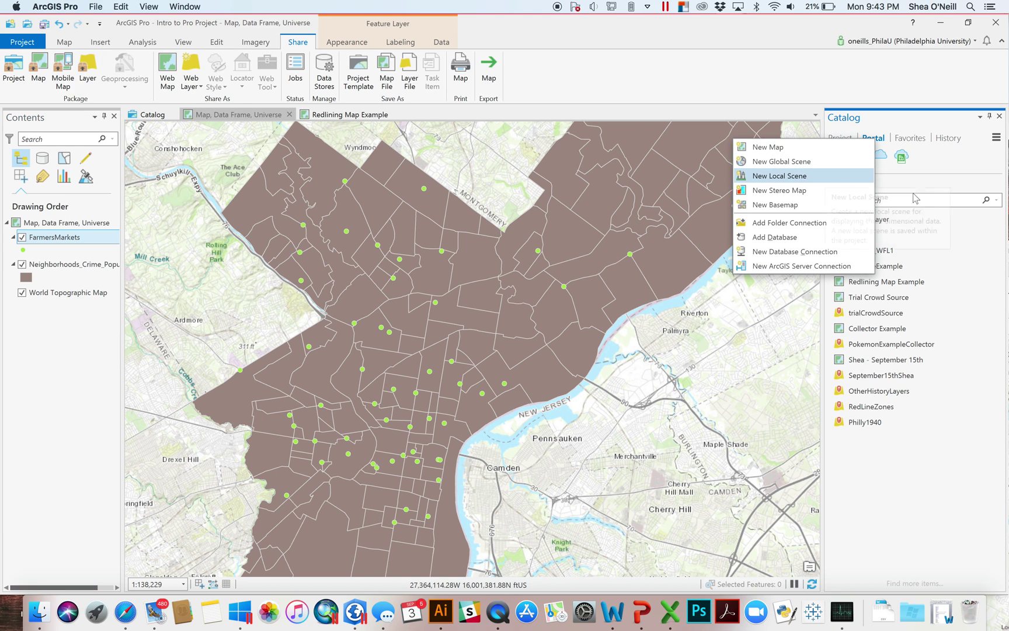
pyautogui.click(989, 270)
pyautogui.click(843, 139)
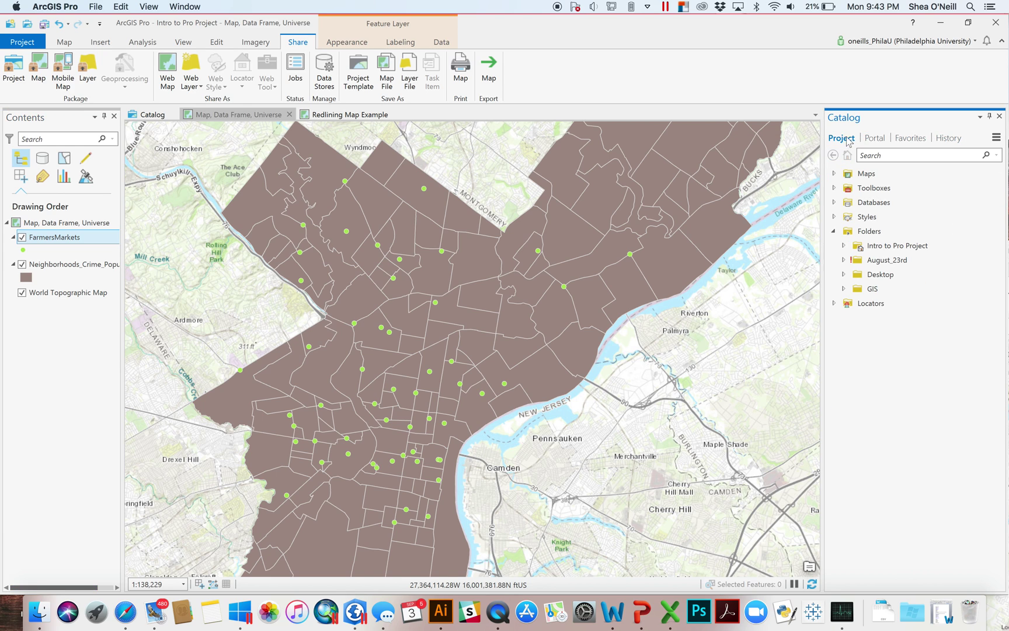
pyautogui.click(876, 139)
pyautogui.moveTo(872, 270)
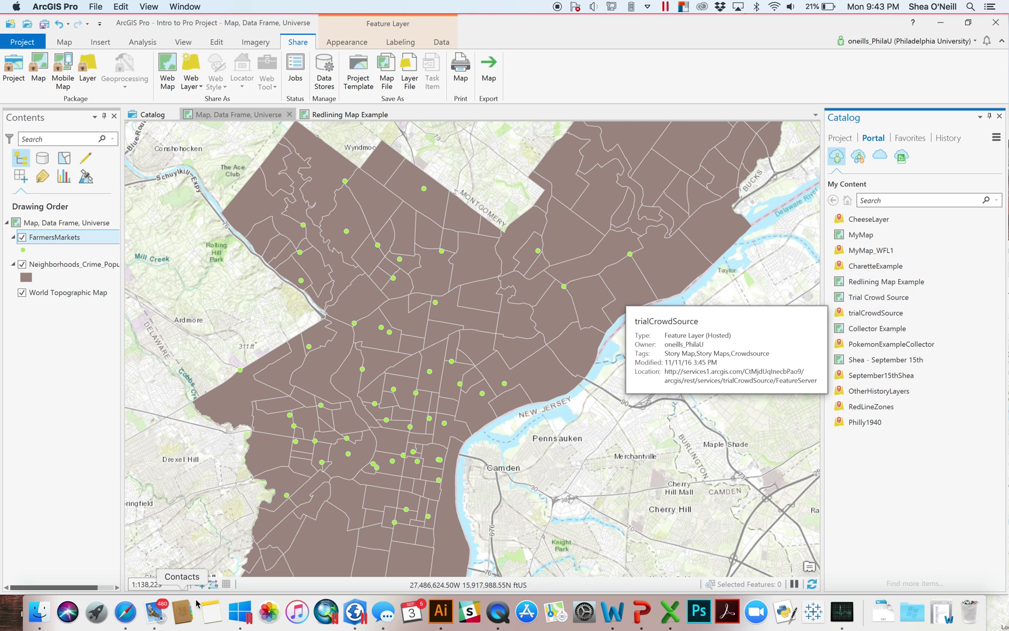
# Step: Switch to Safari to review the layers of MyMapAgain, and return to ArcGIS Pro's portal content list
pyautogui.click(125, 611)
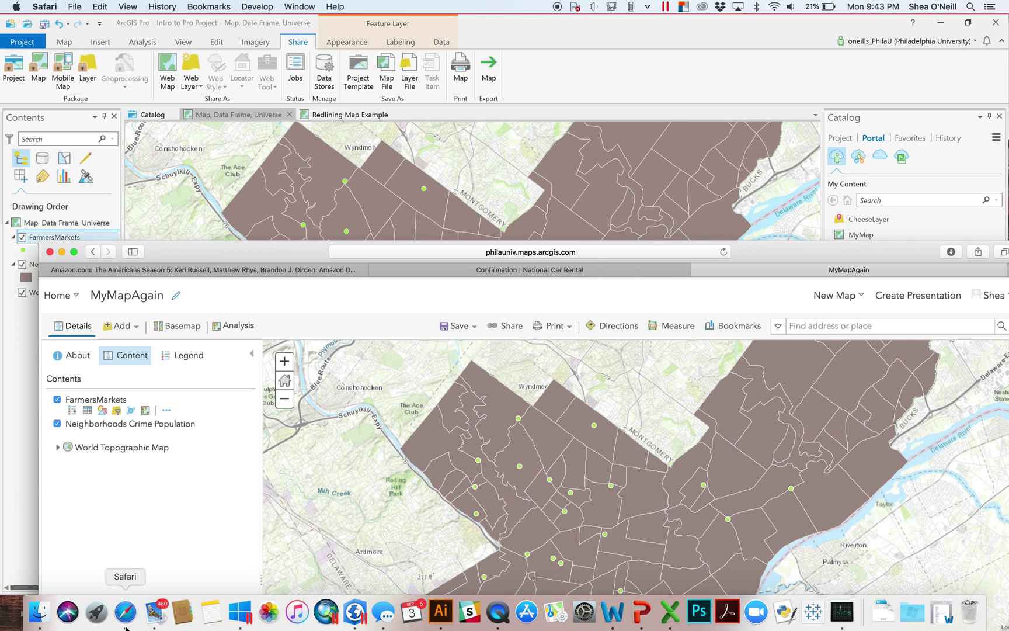
pyautogui.doubleClick(248, 248)
pyautogui.moveTo(95, 214)
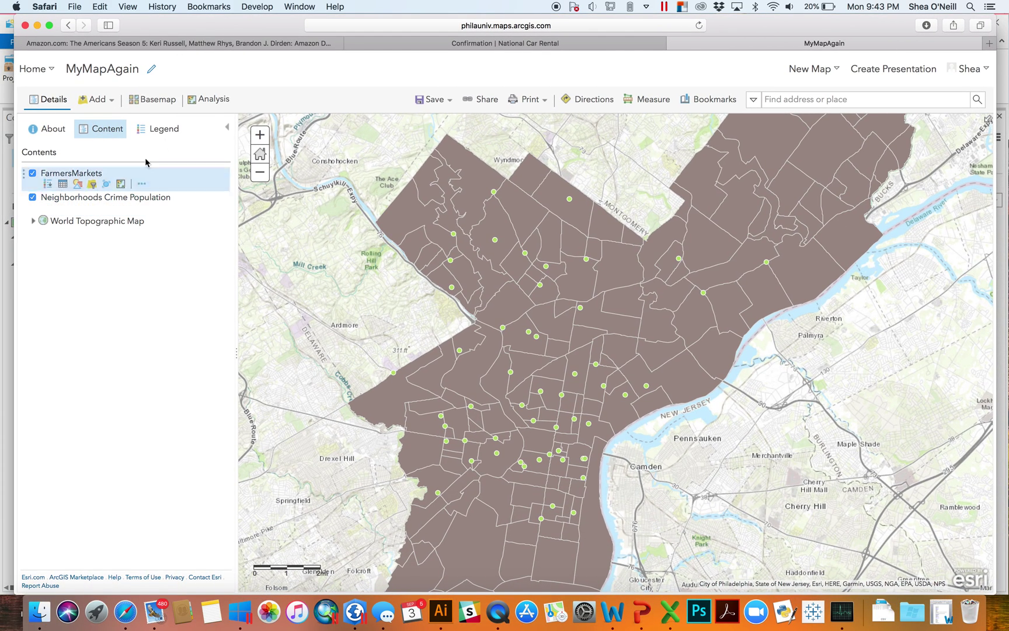
pyautogui.moveTo(277, 28); pyautogui.dragTo(362, 490)
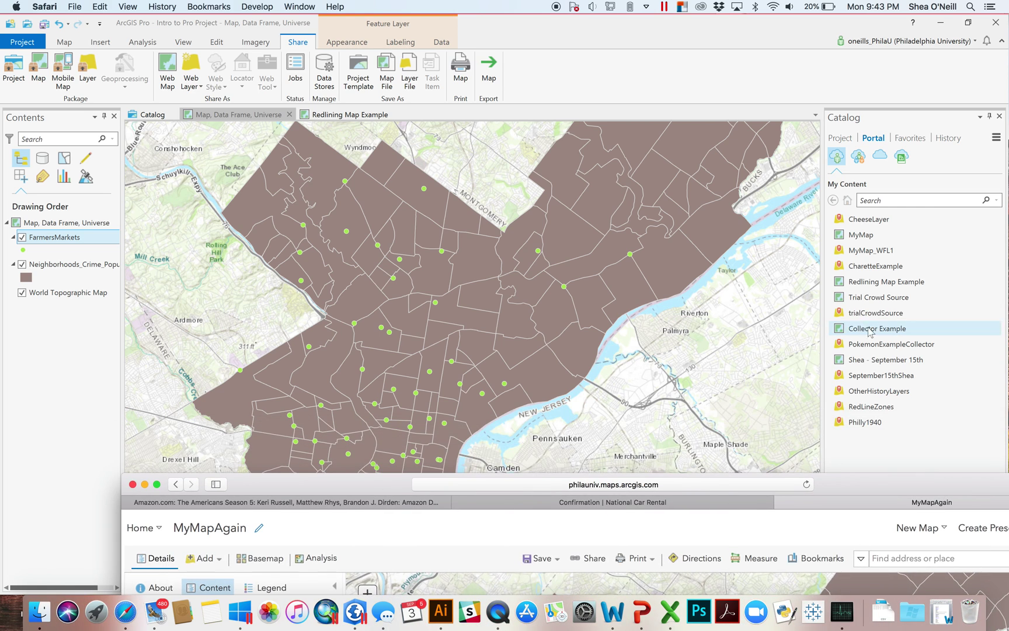
pyautogui.click(913, 416)
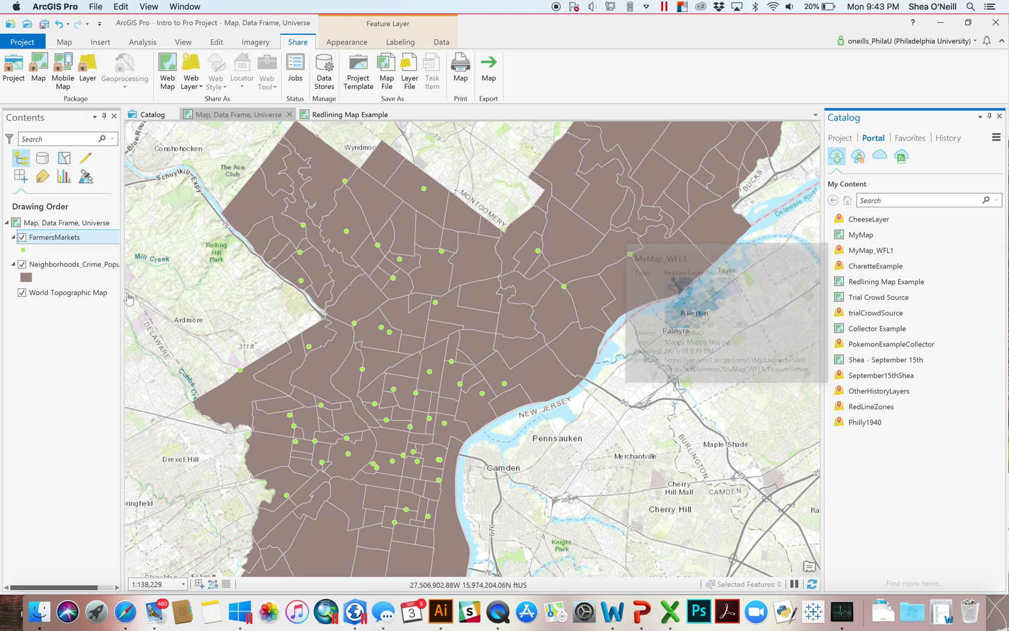
# Step: Add the project map "Map, Data Frame, Universe" from the catalog to the blank layout as a map frame
pyautogui.click(843, 139)
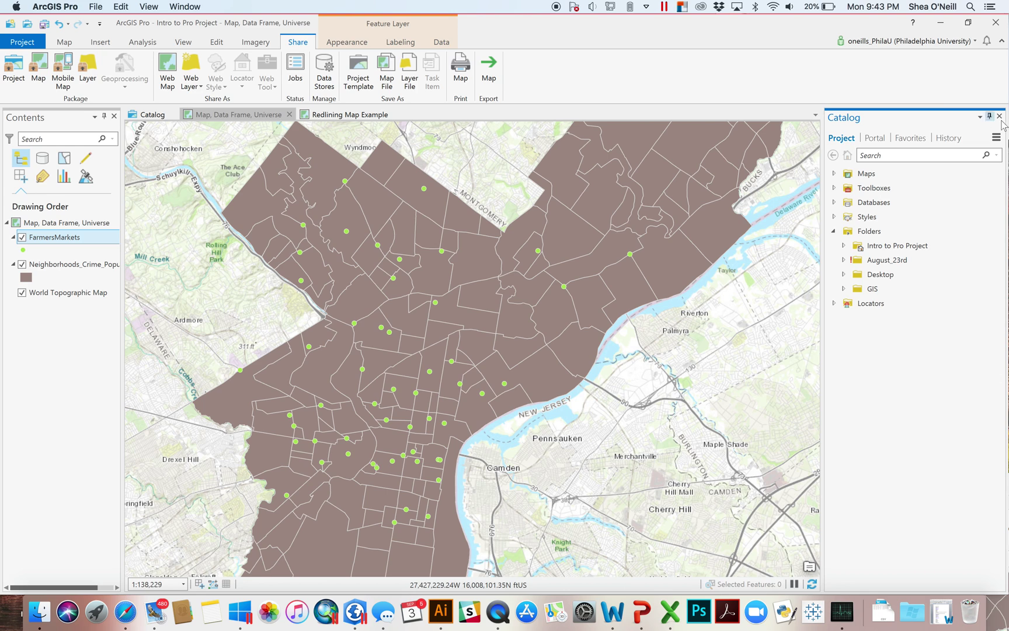
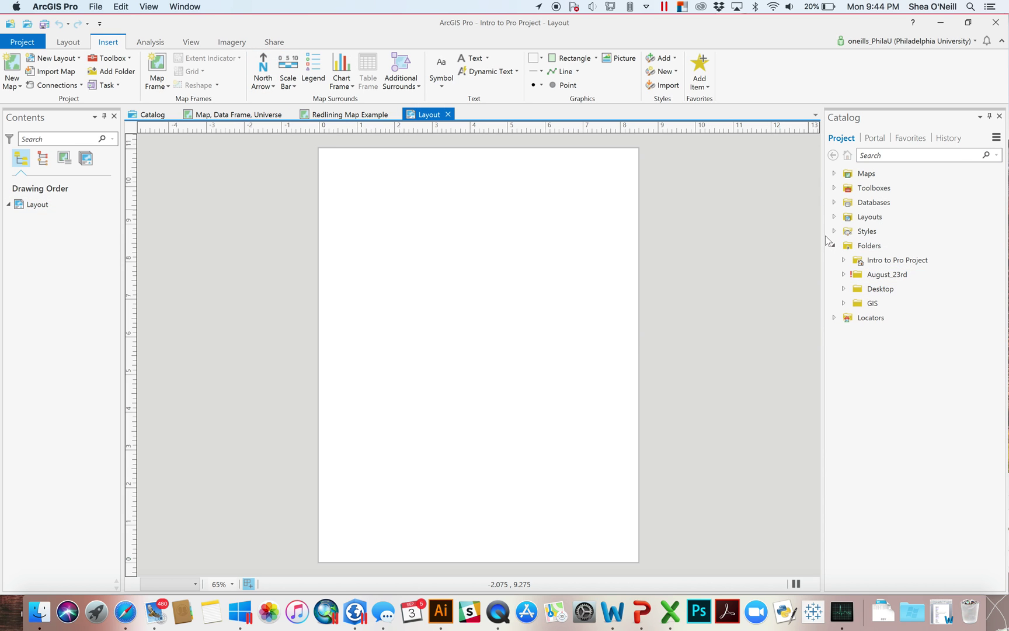
pyautogui.click(835, 174)
pyautogui.moveTo(971, 192); pyautogui.dragTo(716, 237)
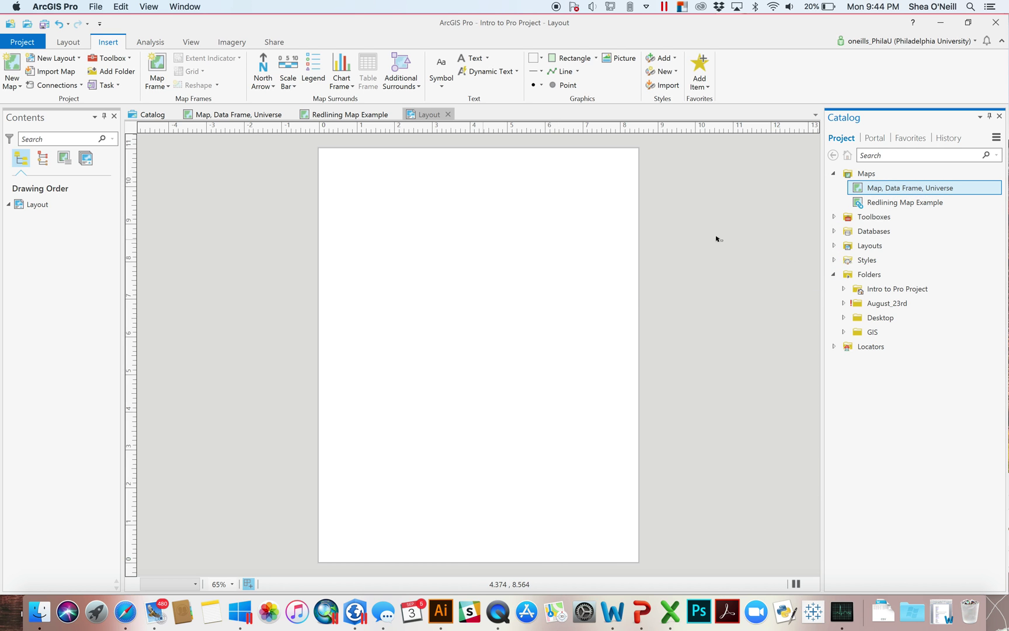
pyautogui.rightClick(882, 191)
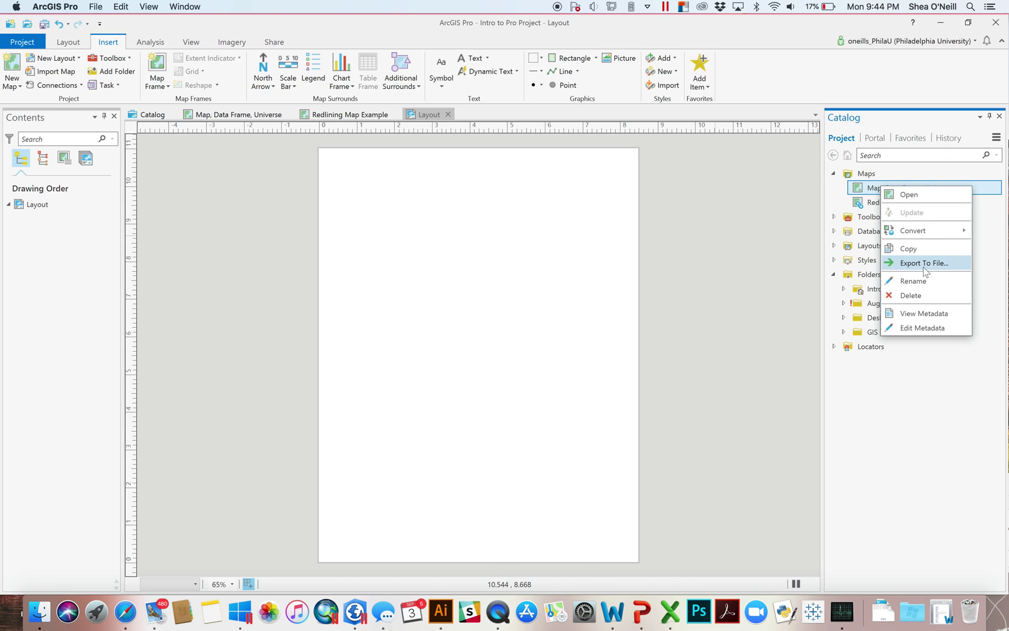
pyautogui.click(934, 409)
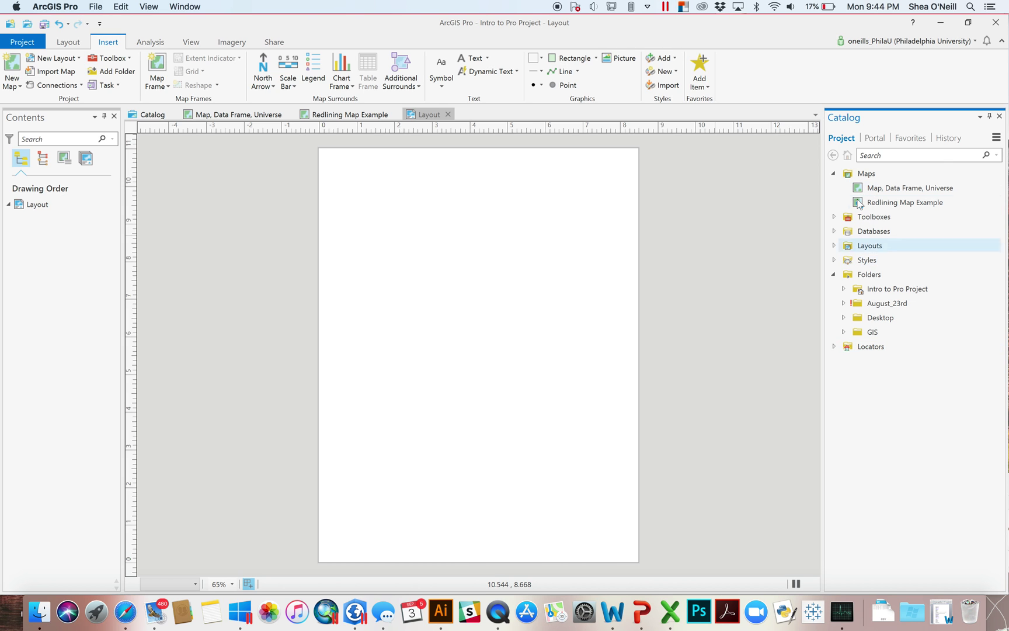
pyautogui.moveTo(884, 188); pyautogui.dragTo(506, 289)
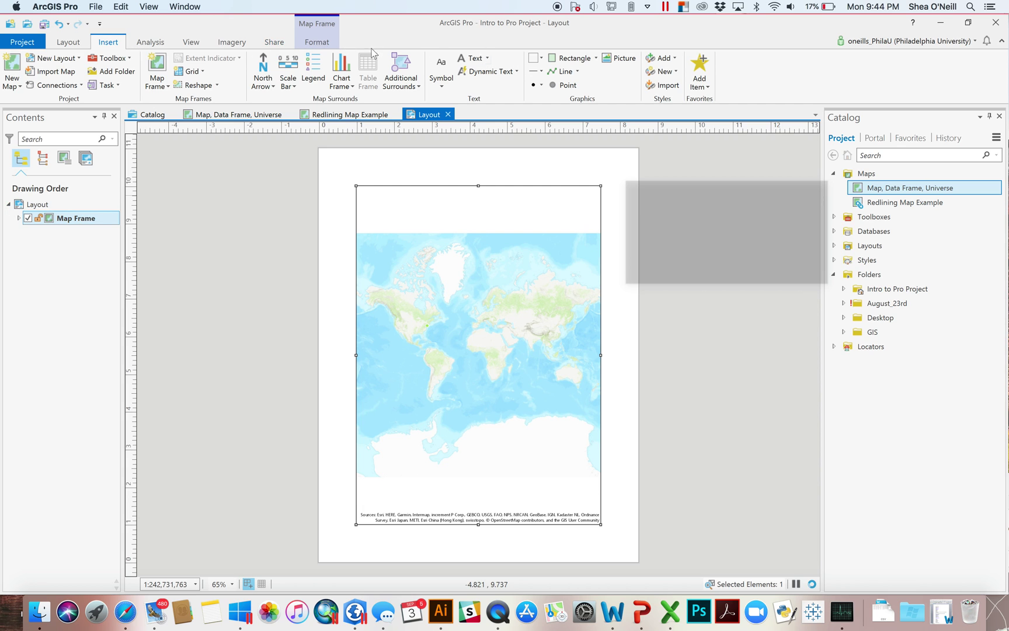
# Step: Start exporting the layout, review the available file formats, and cancel the export
pyautogui.click(272, 42)
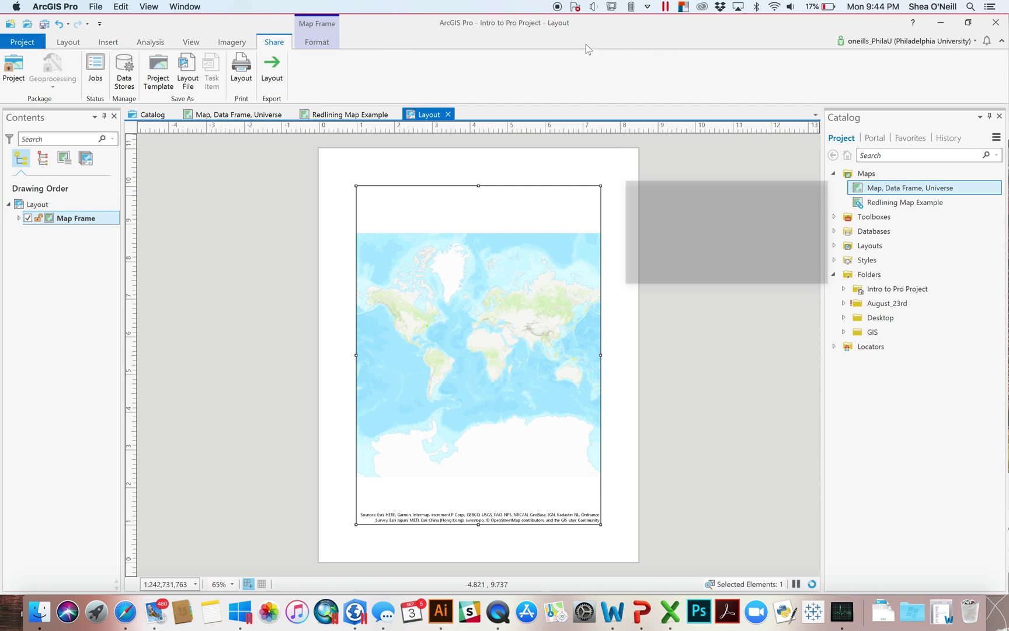
pyautogui.click(272, 71)
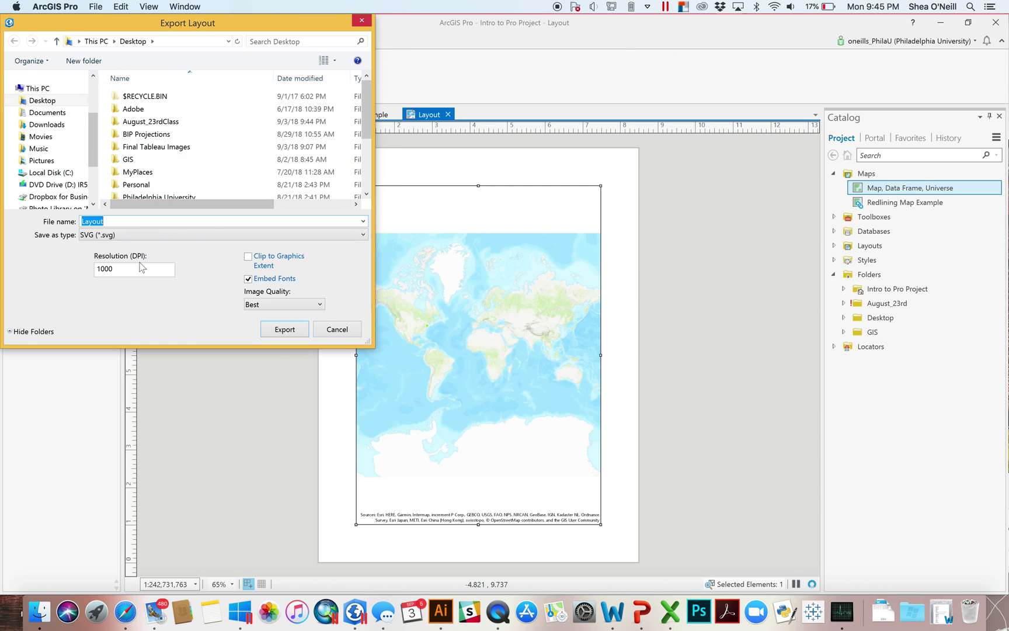
pyautogui.click(143, 238)
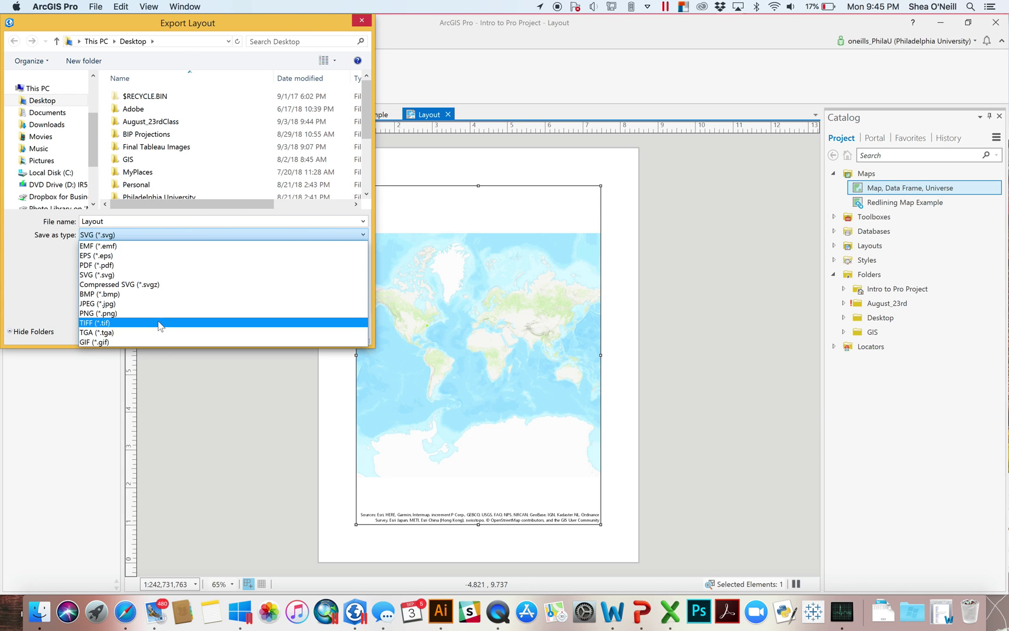
pyautogui.click(363, 20)
pyautogui.click(362, 21)
# Step: Close the layout view and return to the "Map, Data Frame, Universe" map with its sharing options shown
pyautogui.click(350, 114)
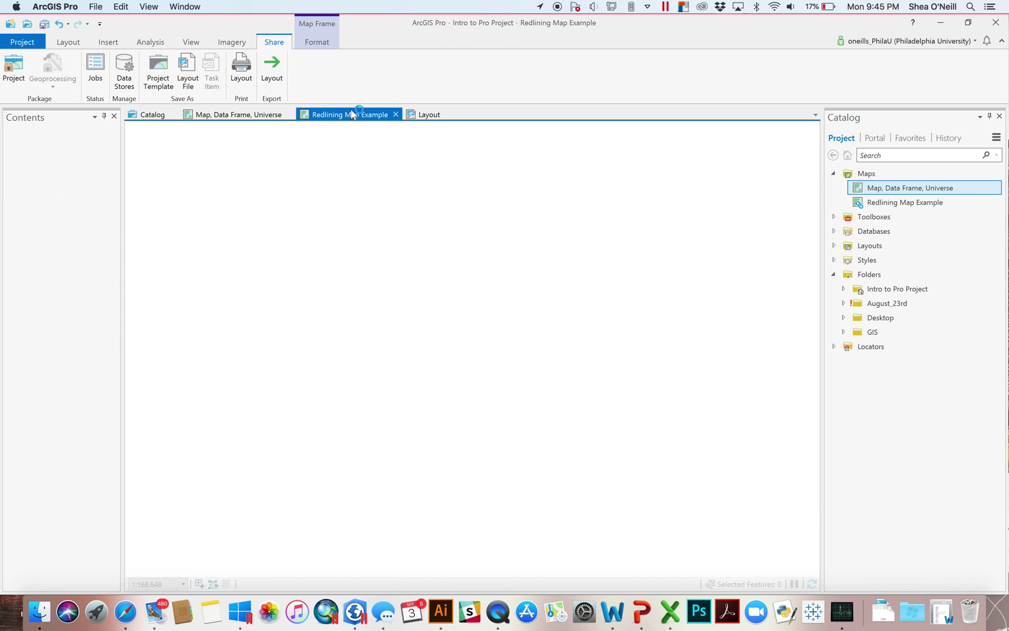
pyautogui.click(244, 116)
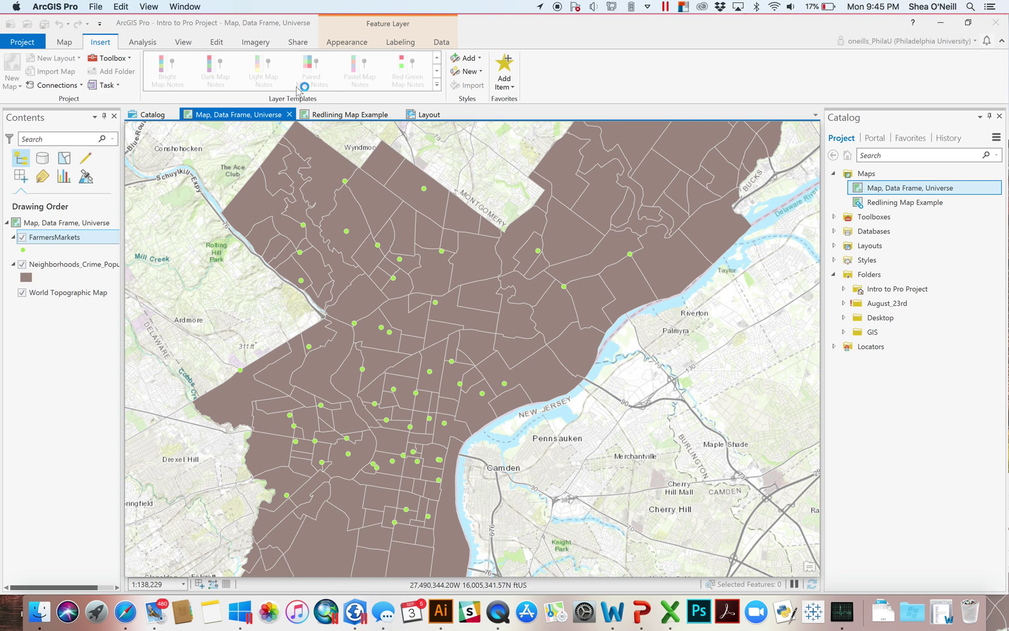
pyautogui.click(307, 40)
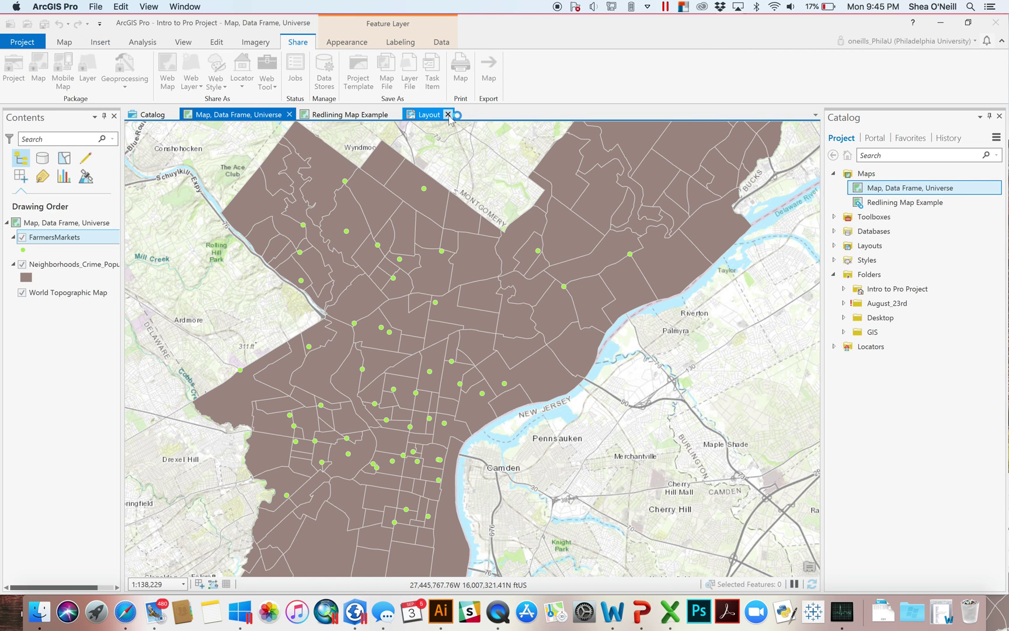
pyautogui.click(449, 115)
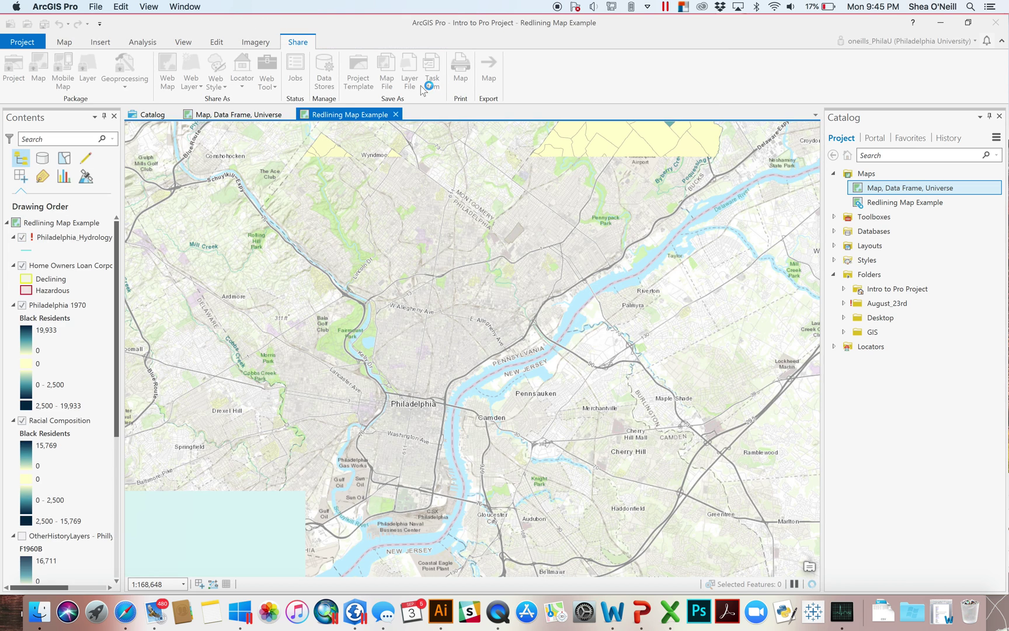
pyautogui.click(262, 115)
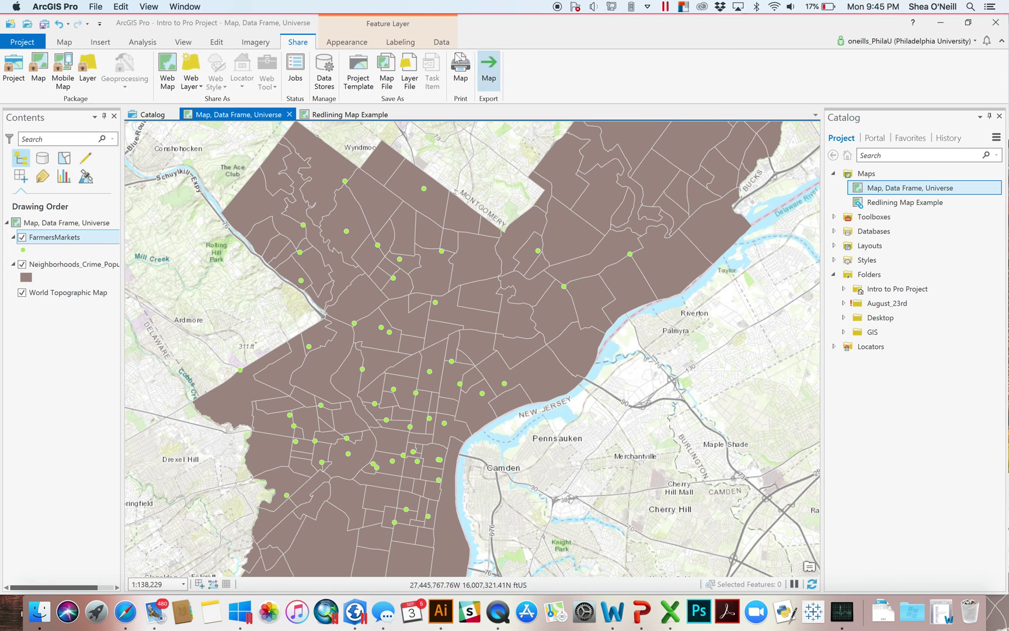